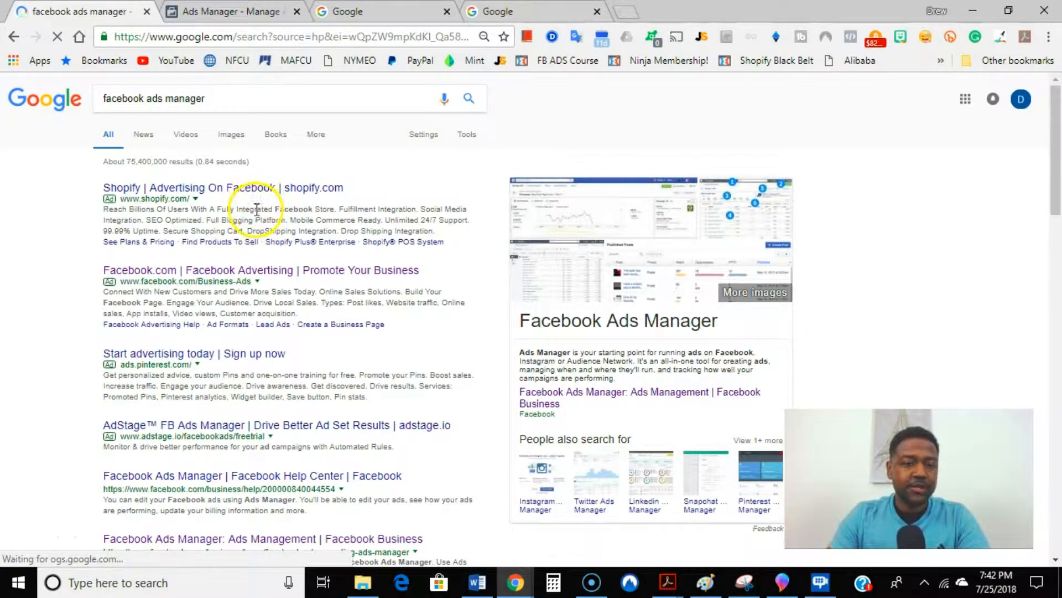
# Step: Open the Facebook Ads Manager page from the search results, start creating an ad, and dismiss the summary of the unfinished campaign
pyautogui.scroll(-2, 283, 329)
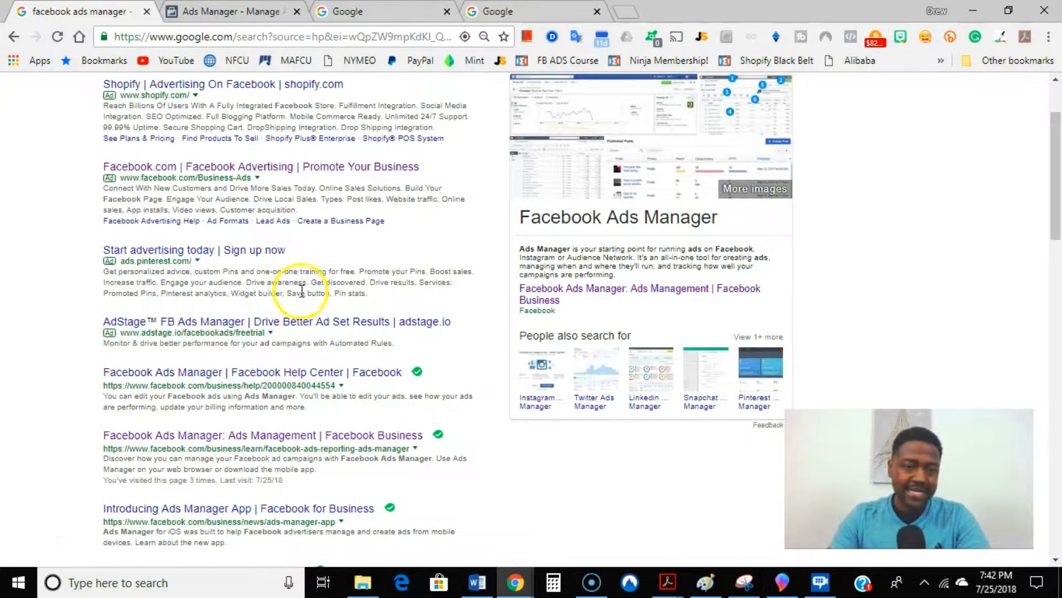
pyautogui.click(272, 168)
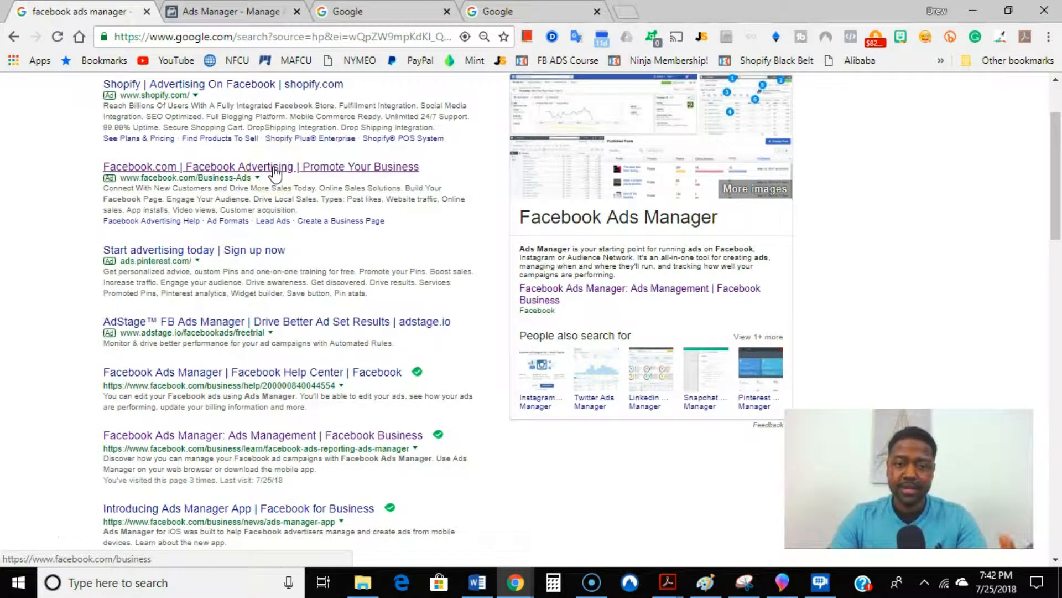
pyautogui.click(268, 436)
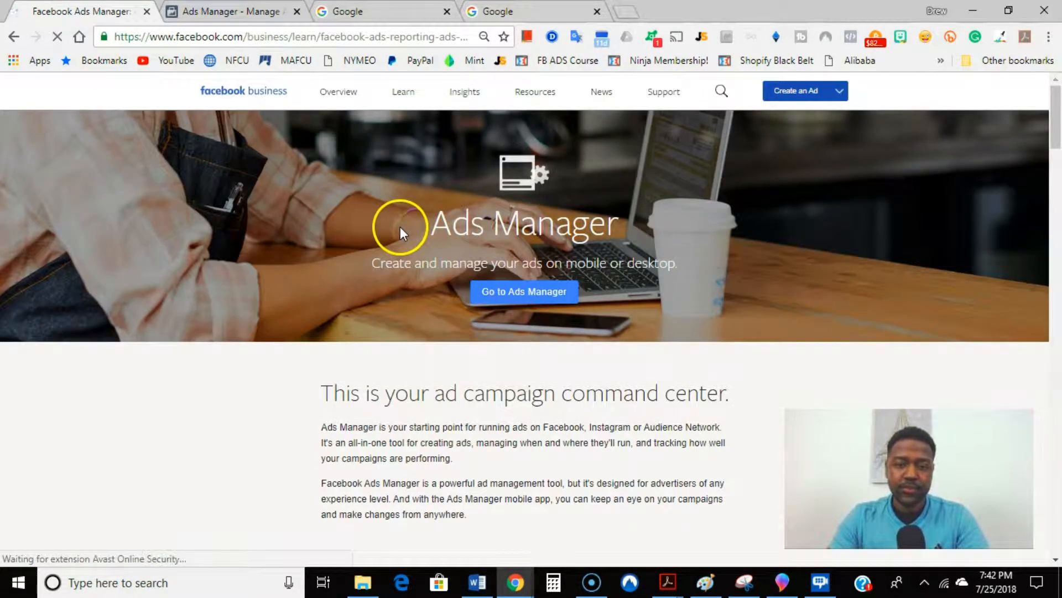
pyautogui.click(780, 90)
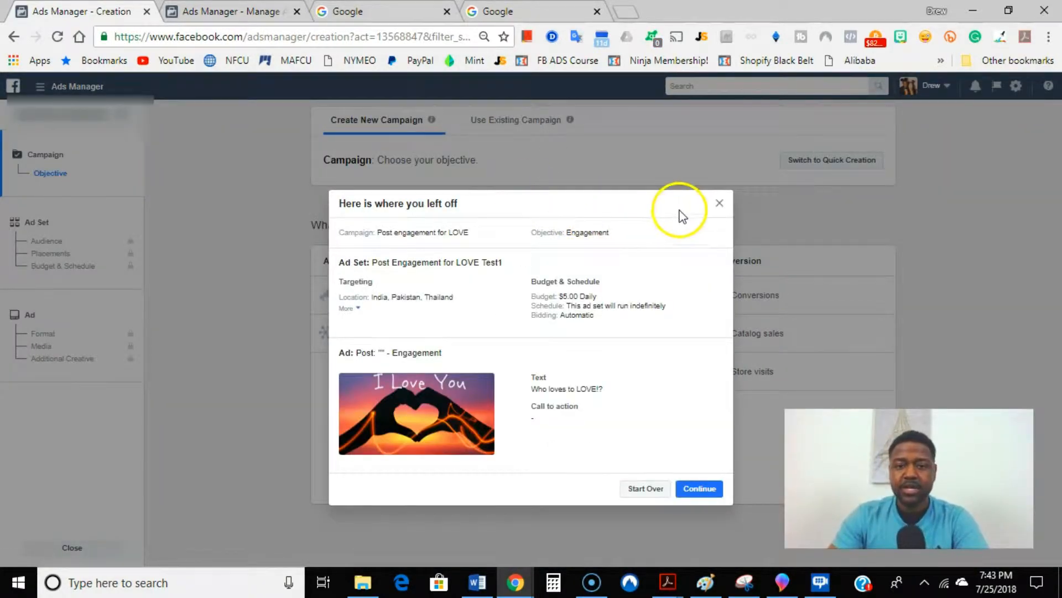
pyautogui.click(719, 203)
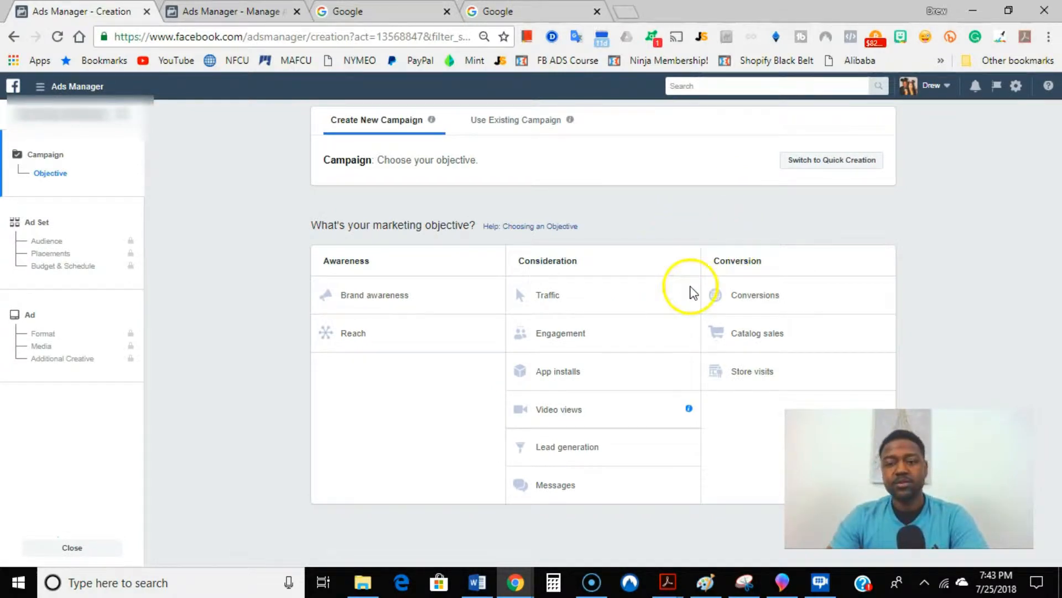
# Step: Search Google for "love" in the other open Google page and show the image results
pyautogui.click(498, 12)
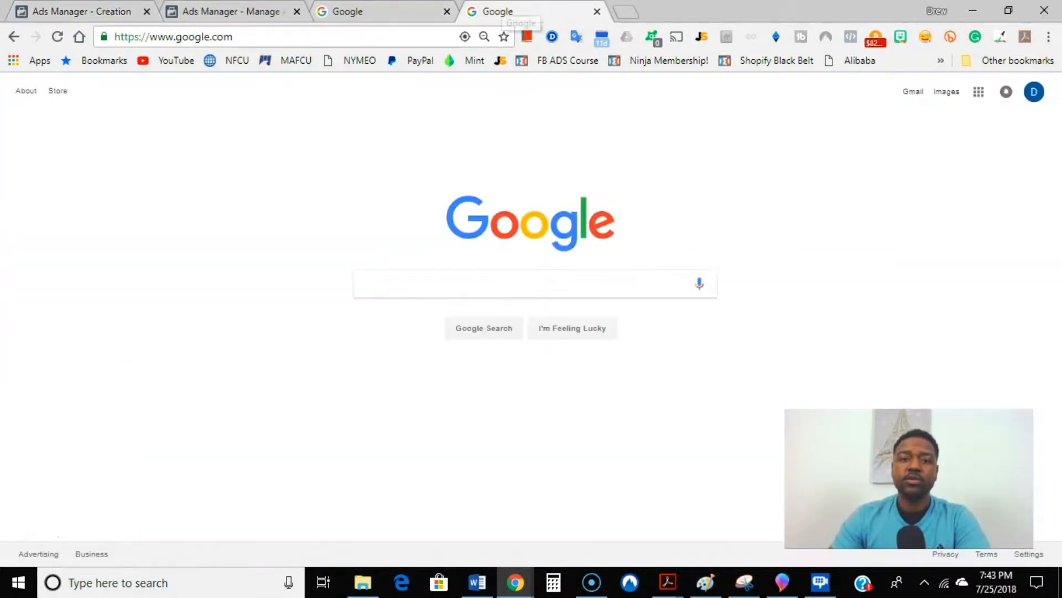
pyautogui.click(431, 274)
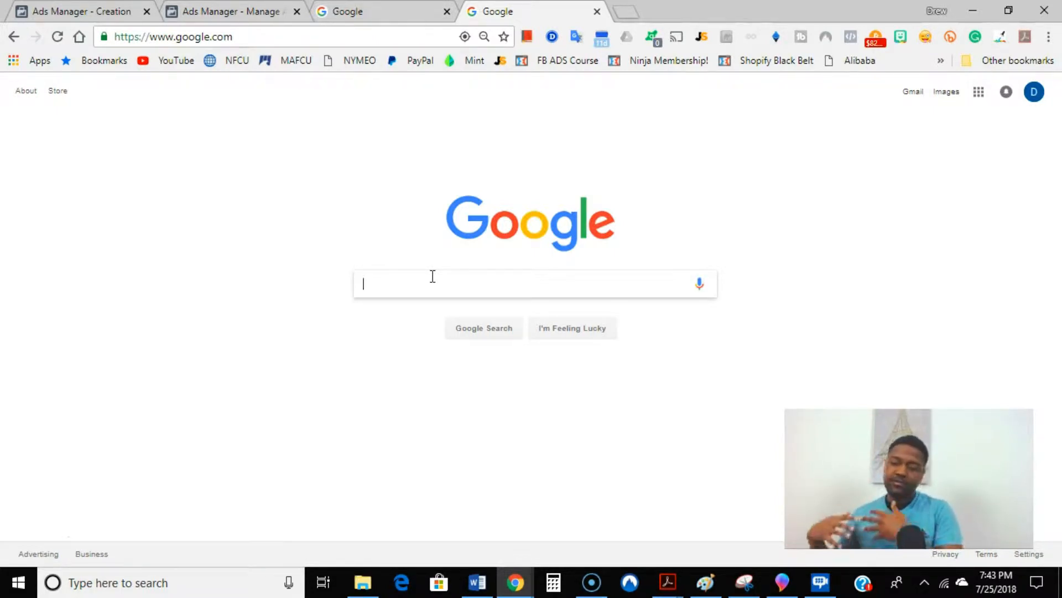
pyautogui.write('love')
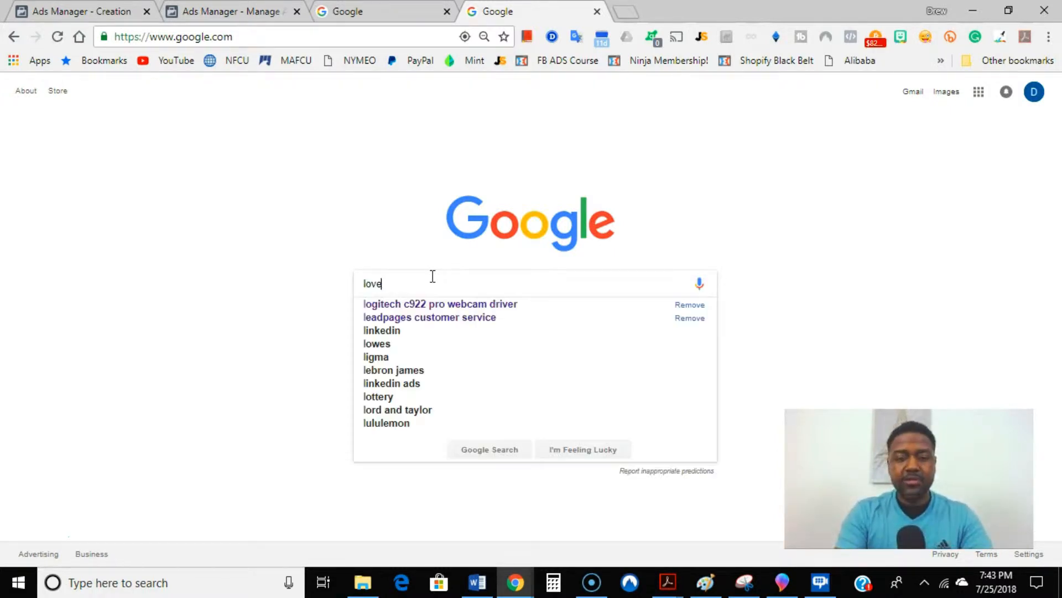
pyautogui.press('Return')
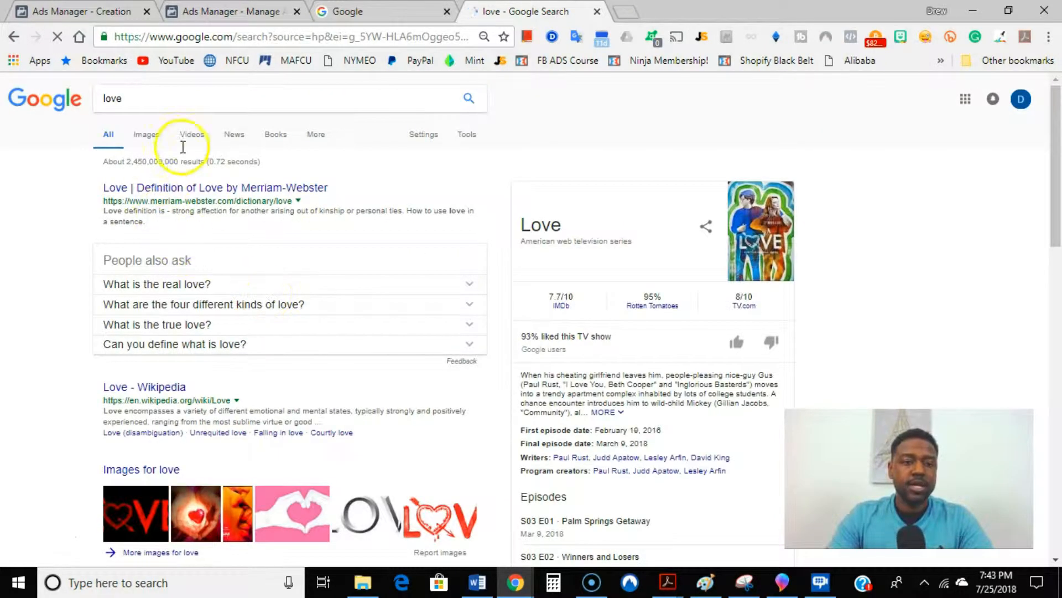
pyautogui.click(152, 135)
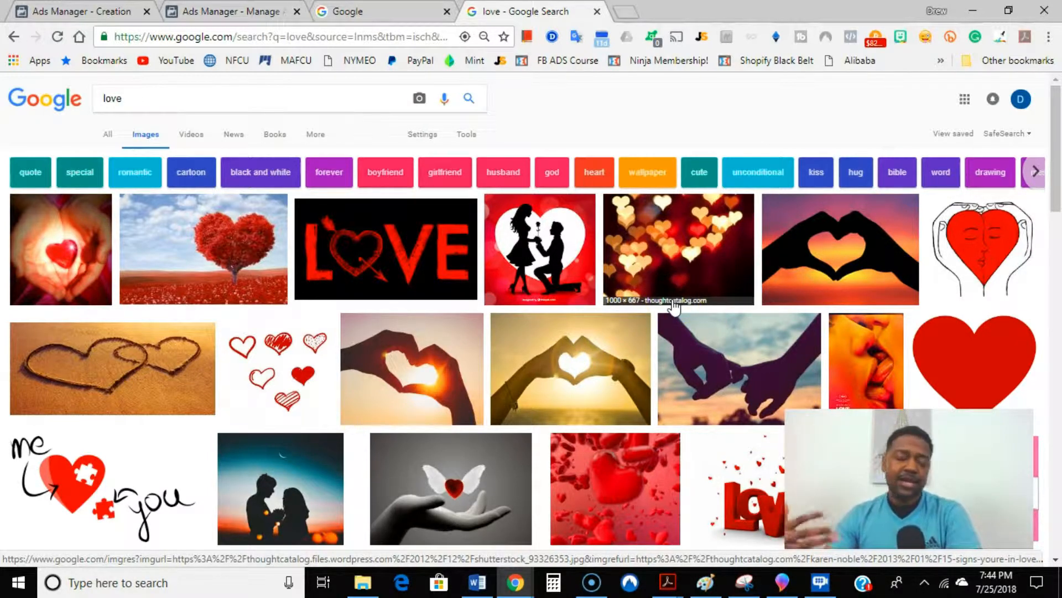
# Step: Browse the love images and open the "I Love You" picture of hands forming a heart at sunset
pyautogui.scroll(-4, 687, 285)
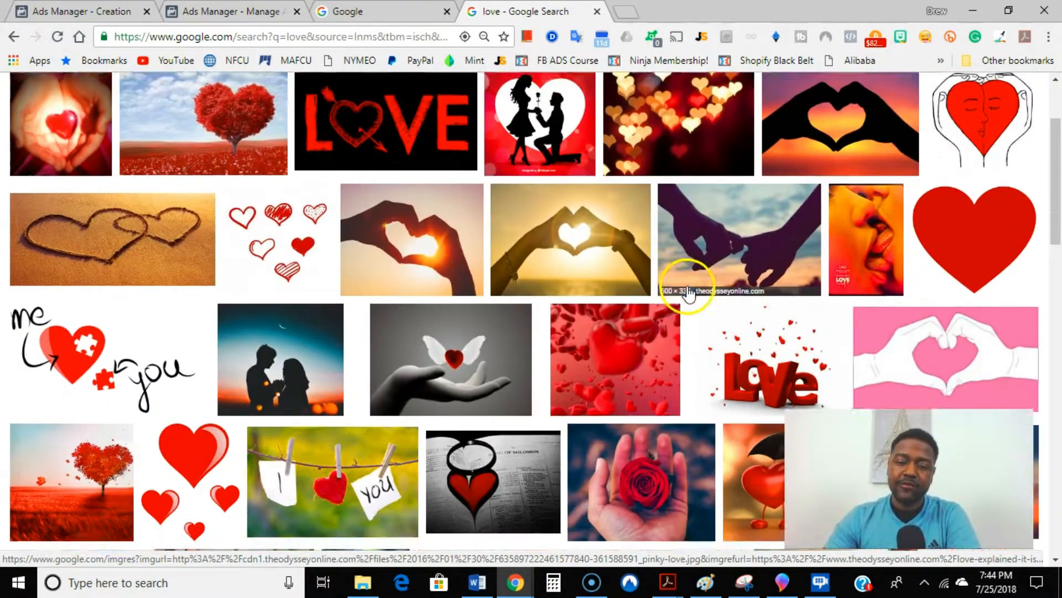
pyautogui.scroll(-2, 691, 282)
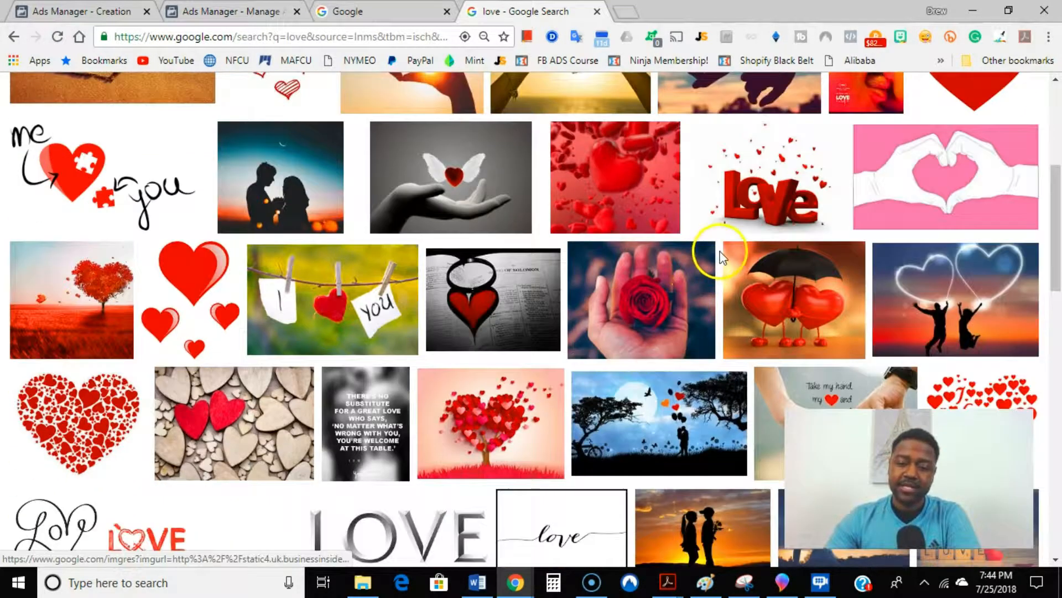
pyautogui.scroll(-2, 713, 250)
pyautogui.scroll(-8, 729, 250)
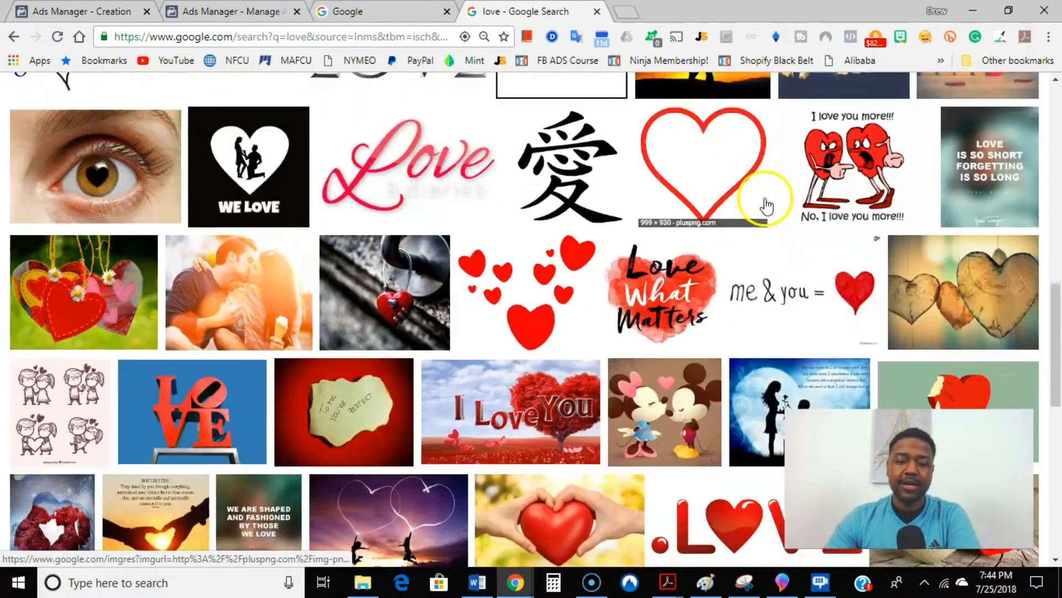
pyautogui.scroll(-11, 773, 197)
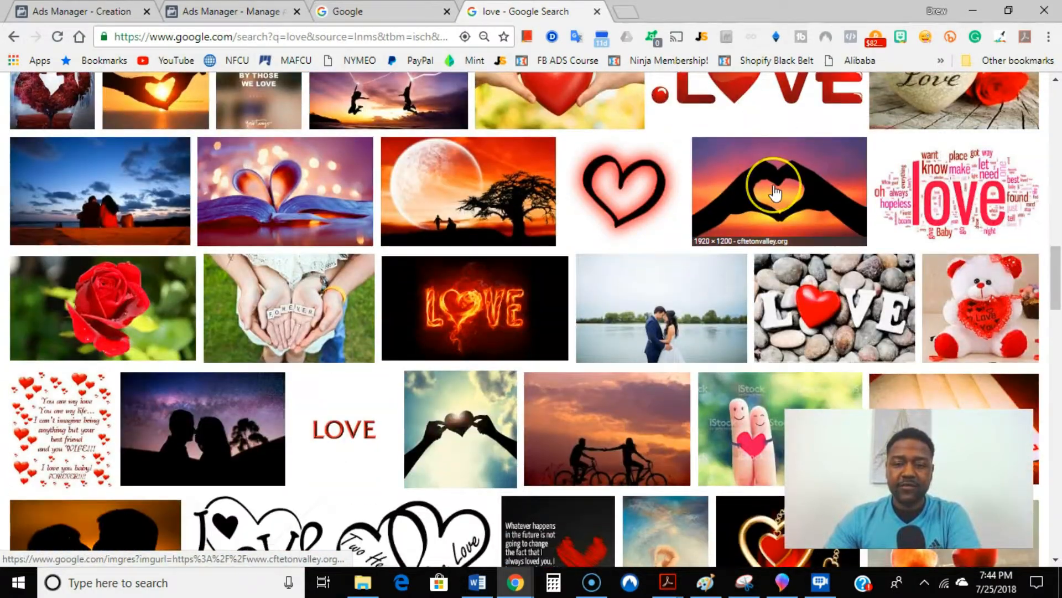
pyautogui.scroll(-12, 777, 192)
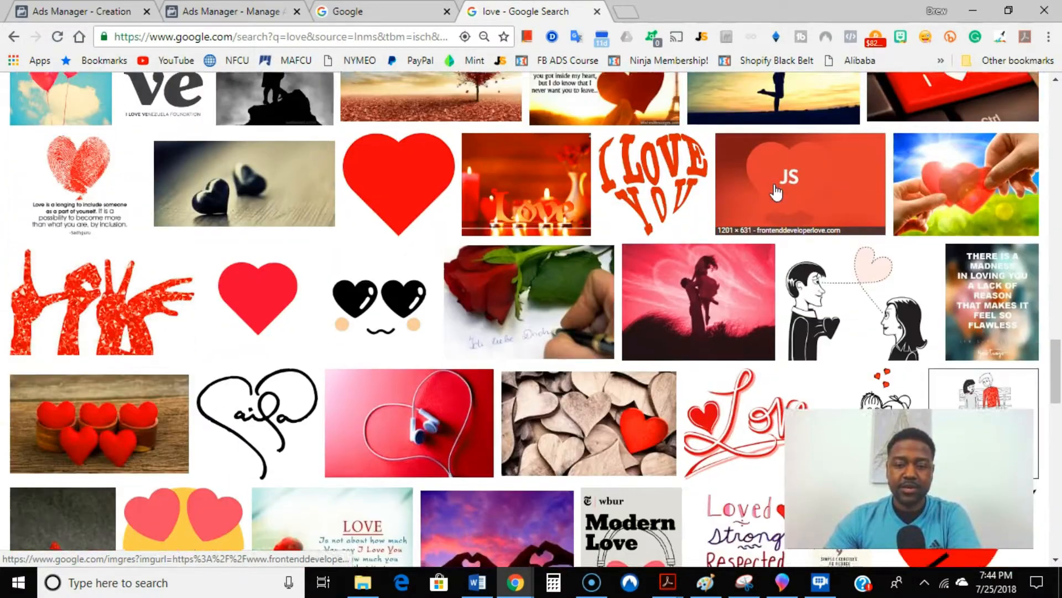
pyautogui.scroll(-8, 776, 192)
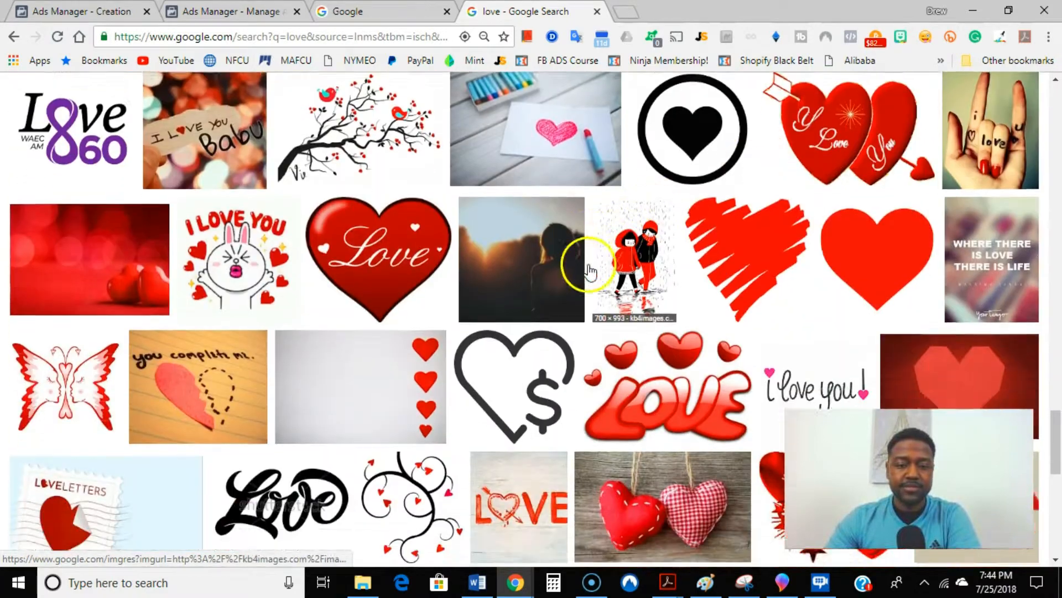
pyautogui.scroll(-10, 166, 387)
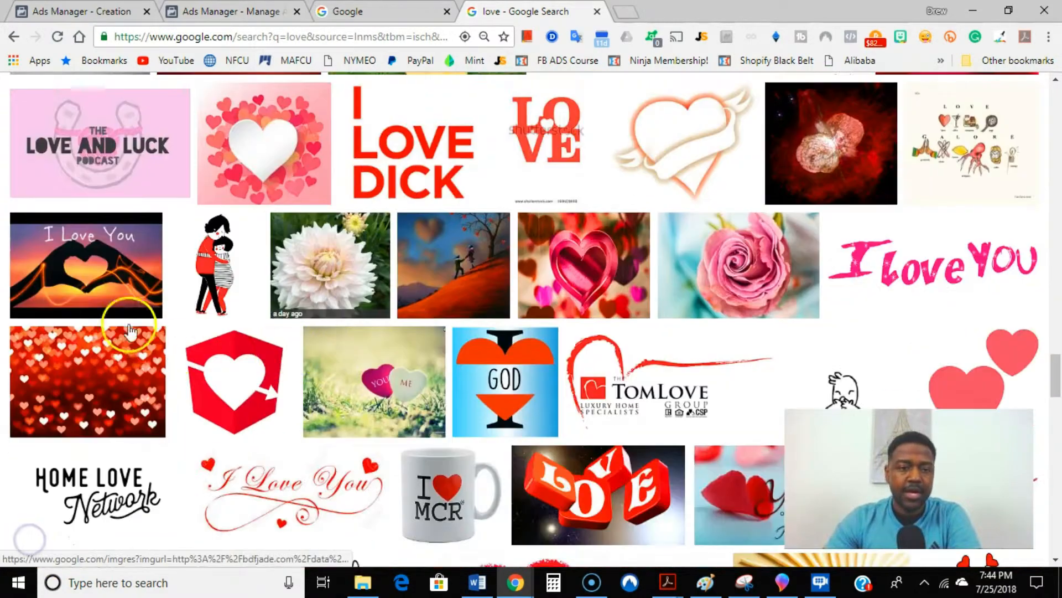
pyautogui.click(99, 264)
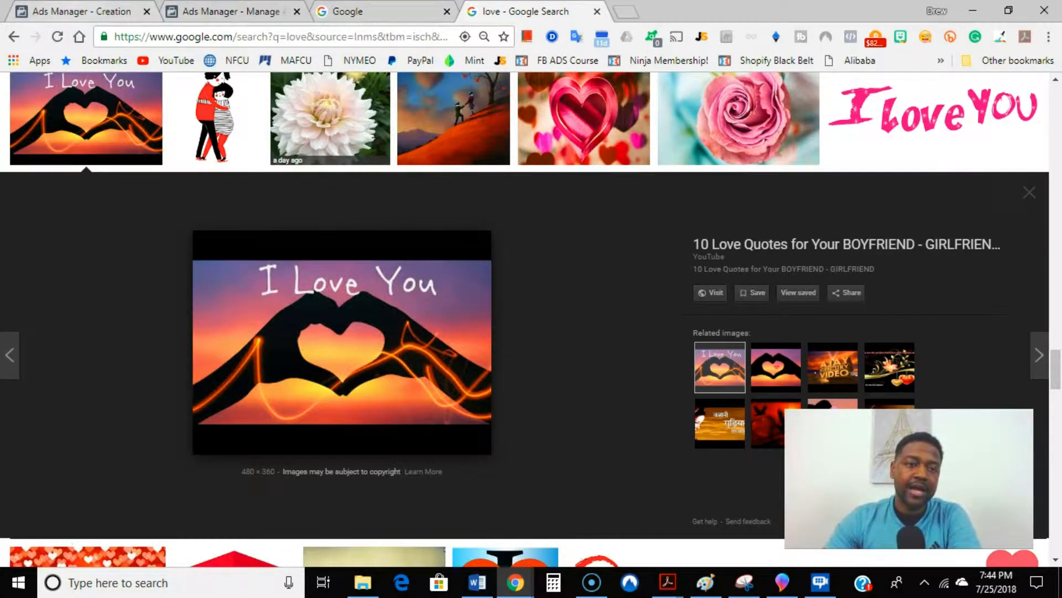
# Step: Return to campaign creation in Ads Manager and choose Engagement as the marketing objective
pyautogui.click(78, 11)
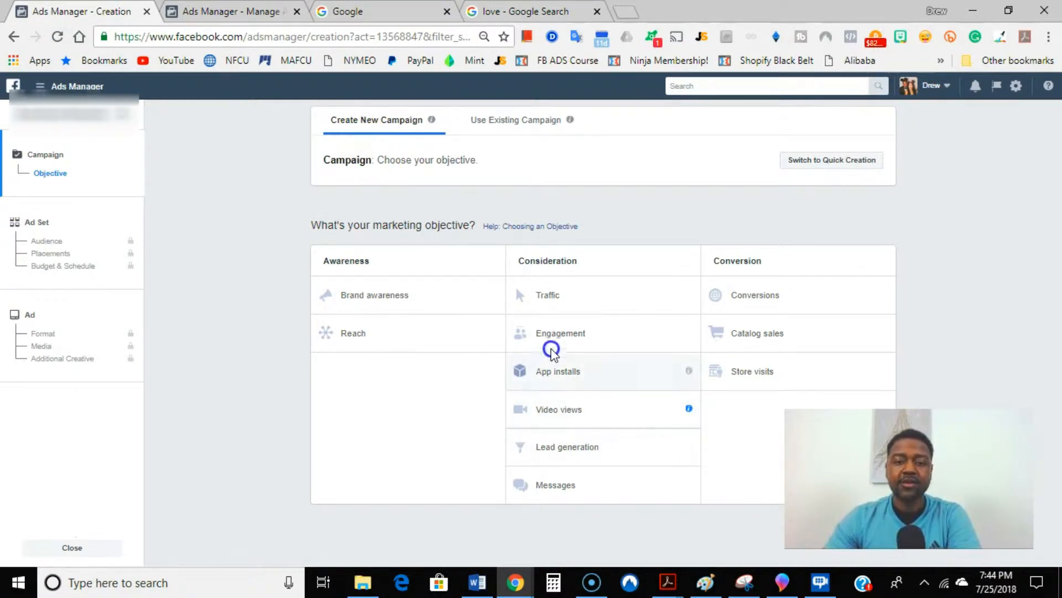
pyautogui.click(560, 336)
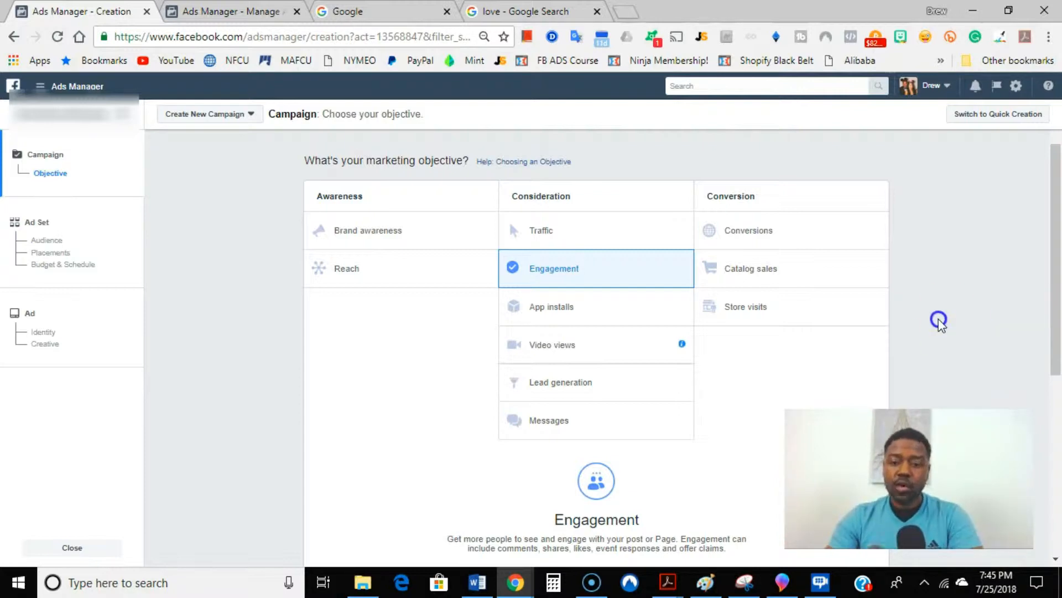
# Step: Name the post engagement campaign "post engage for love" and continue to the ad set setup
pyautogui.scroll(-2, 457, 336)
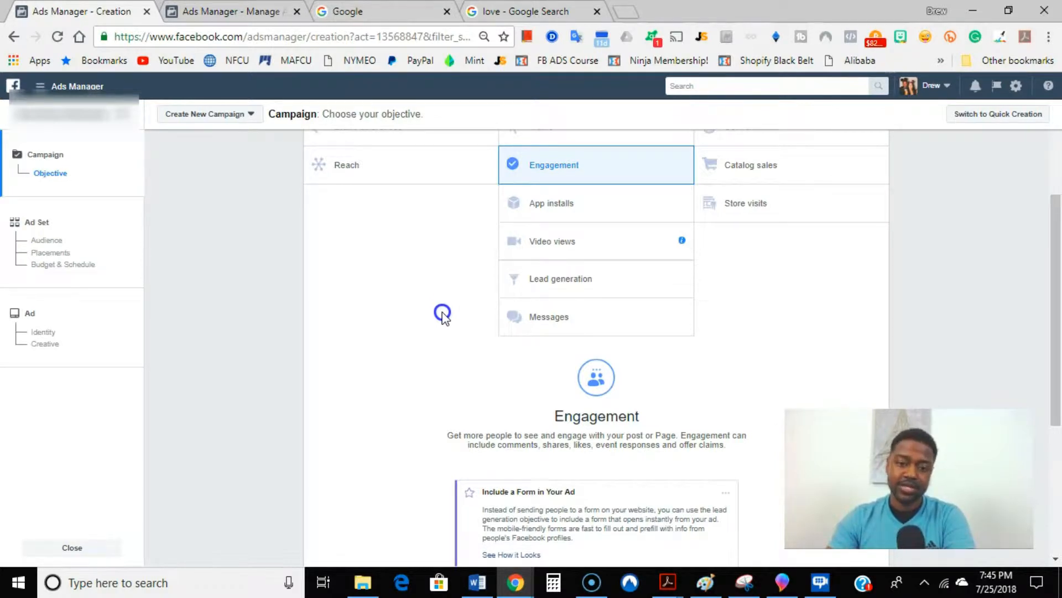
pyautogui.scroll(-2, 455, 286)
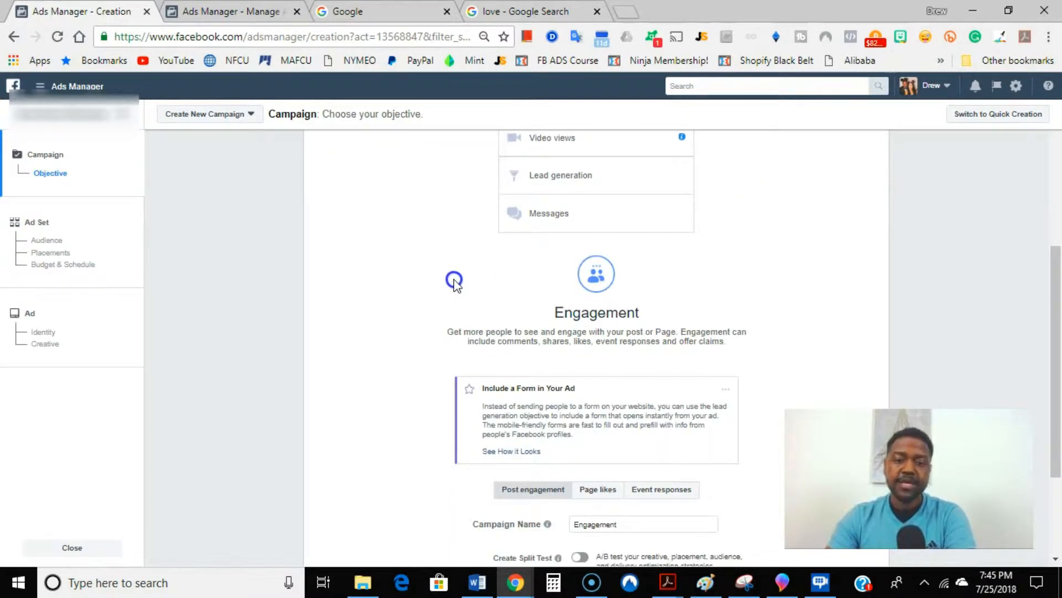
pyautogui.scroll(-4, 454, 282)
pyautogui.scroll(6, 467, 273)
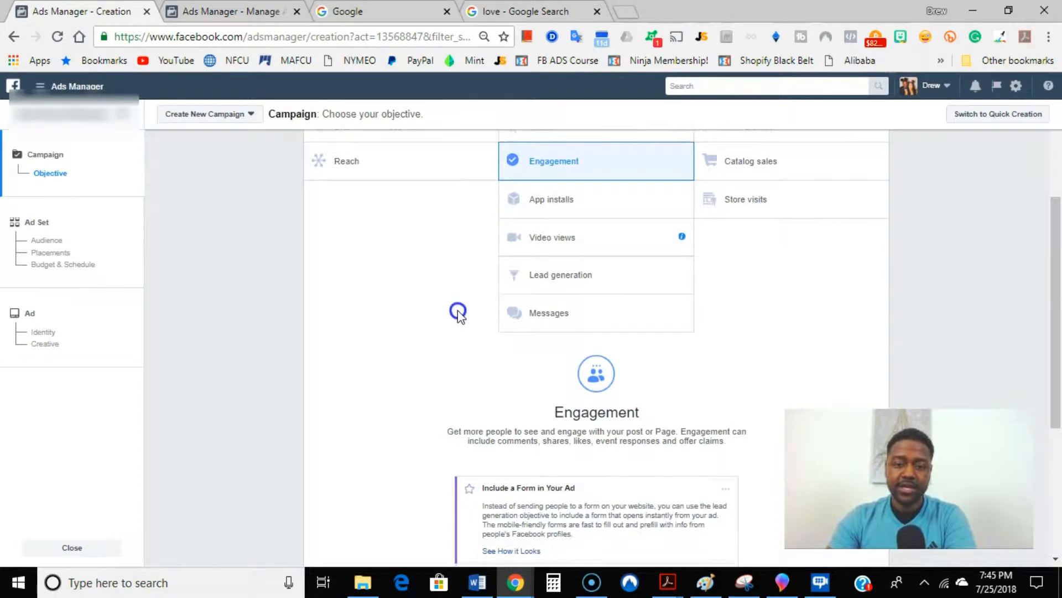
pyautogui.scroll(-5, 459, 312)
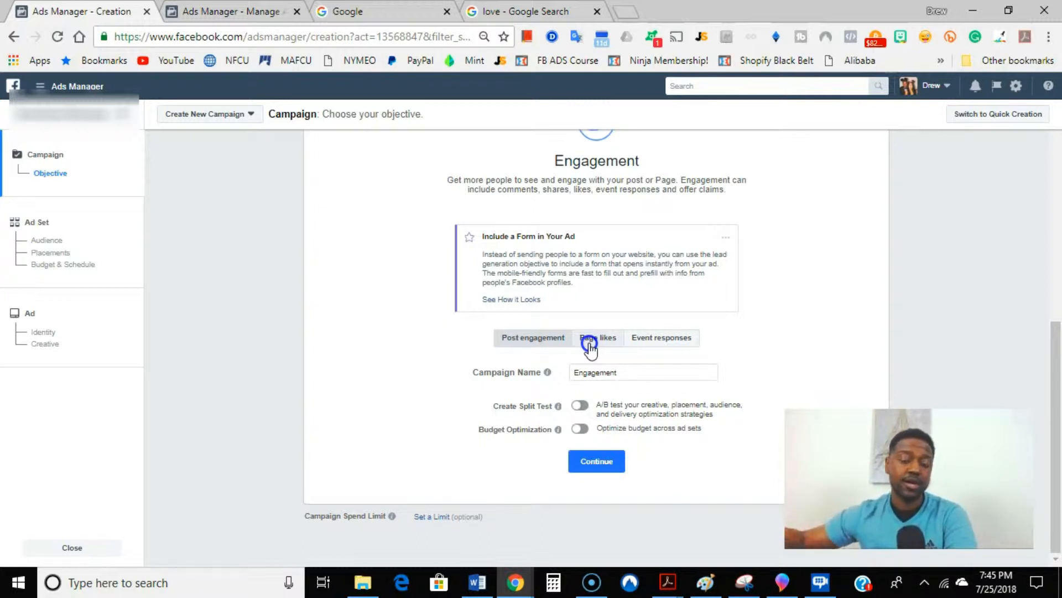
pyautogui.click(653, 374)
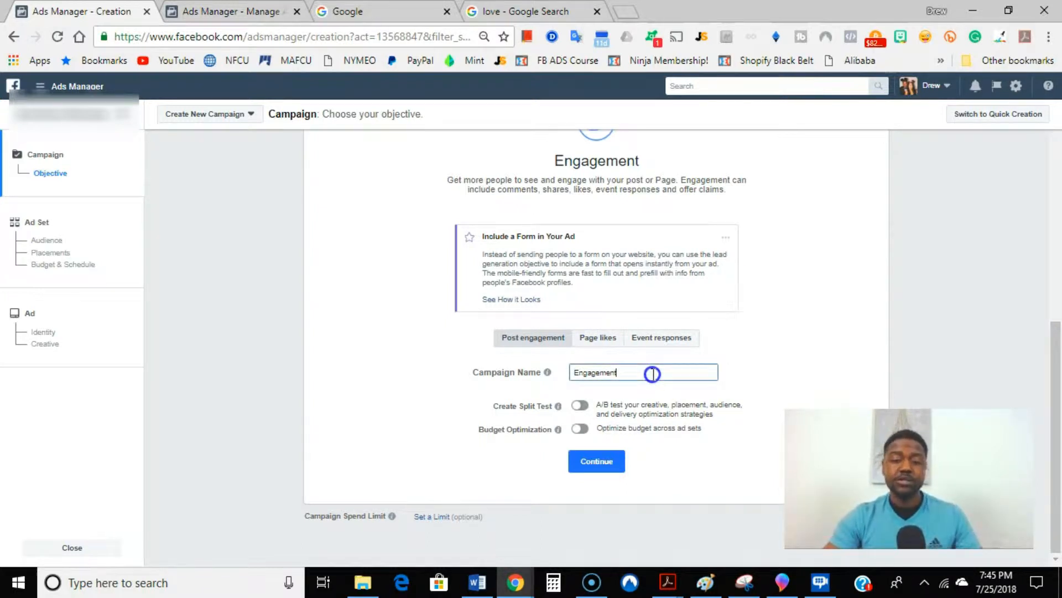
pyautogui.press('BackSpace')
pyautogui.press('BackSpace')
pyautogui.press('BackSpace')
pyautogui.press('BackSpace')
pyautogui.press('BackSpace')
pyautogui.press('BackSpace')
pyautogui.press('BackSpace')
pyautogui.press('BackSpace')
pyautogui.press('BackSpace')
pyautogui.write('d')
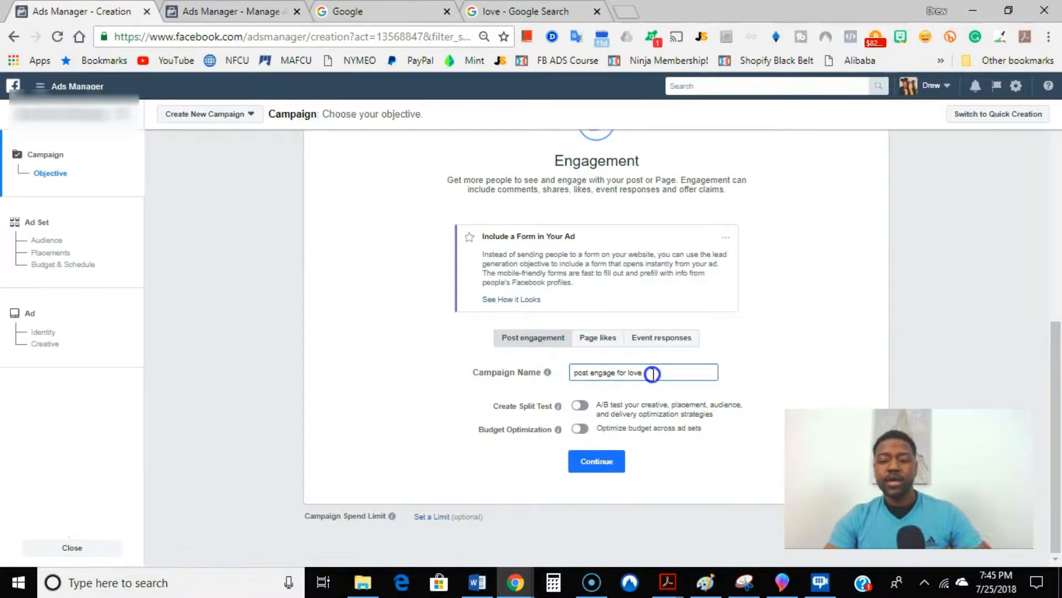
pyautogui.click(607, 465)
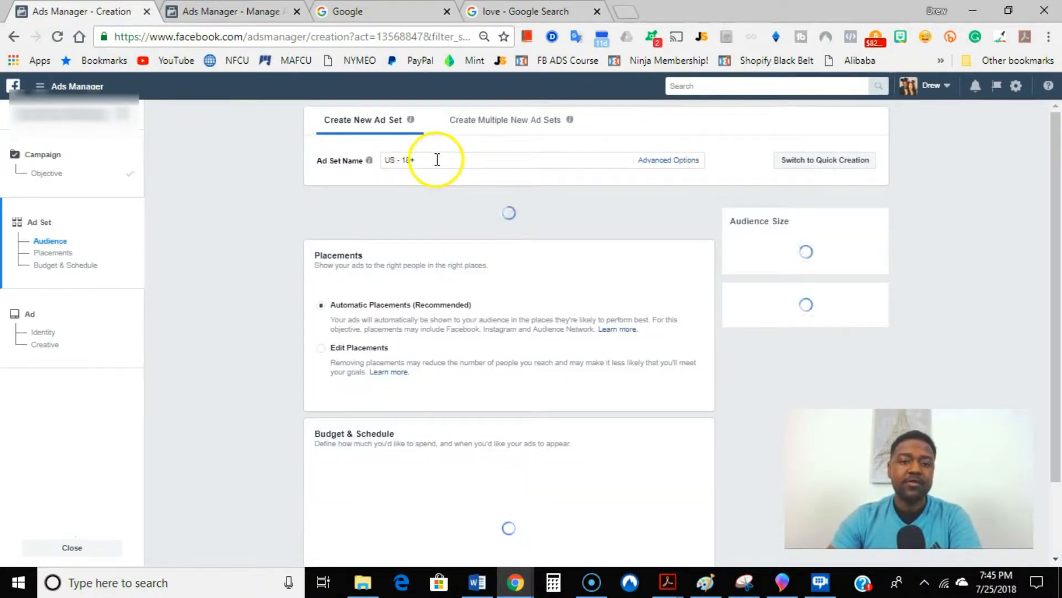
# Step: Replace the default ad set name with "Post engagement for LOVE! TESTT"
pyautogui.moveTo(438, 159); pyautogui.dragTo(373, 160)
pyautogui.moveTo(372, 161)
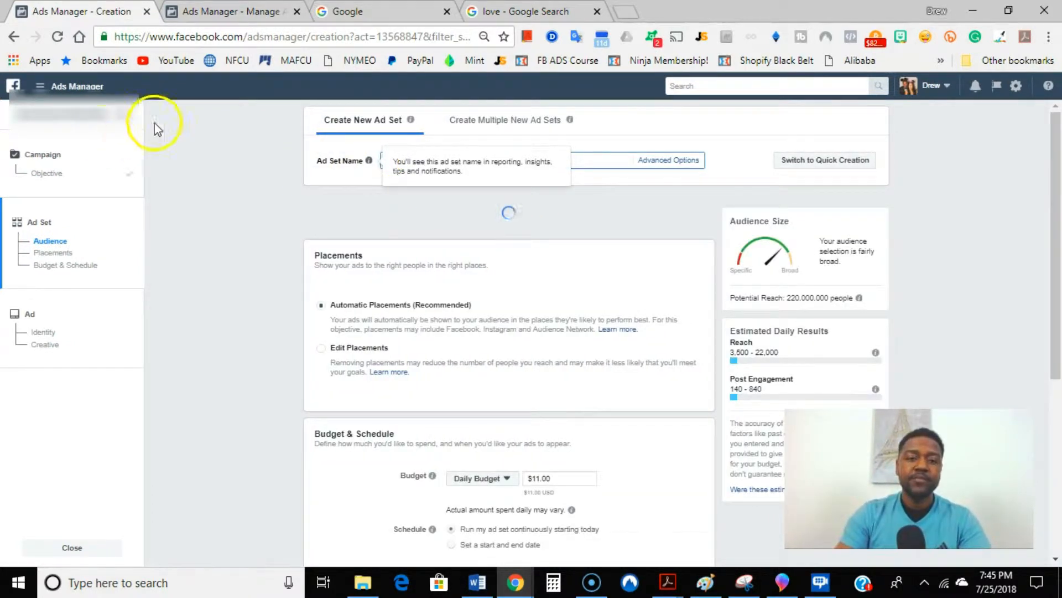
pyautogui.click(378, 161)
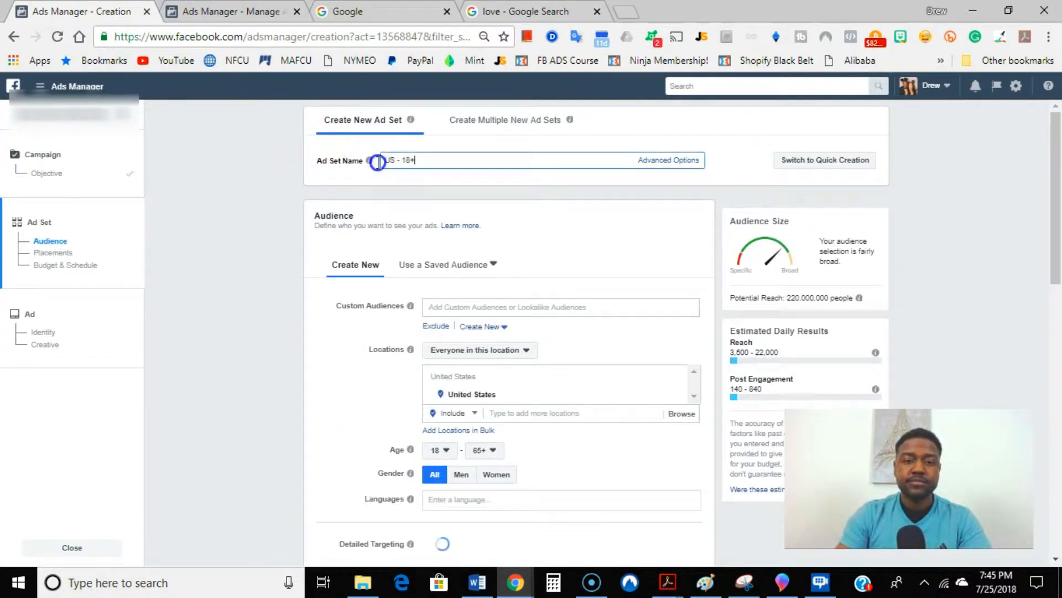
pyautogui.moveTo(375, 166); pyautogui.dragTo(339, 296)
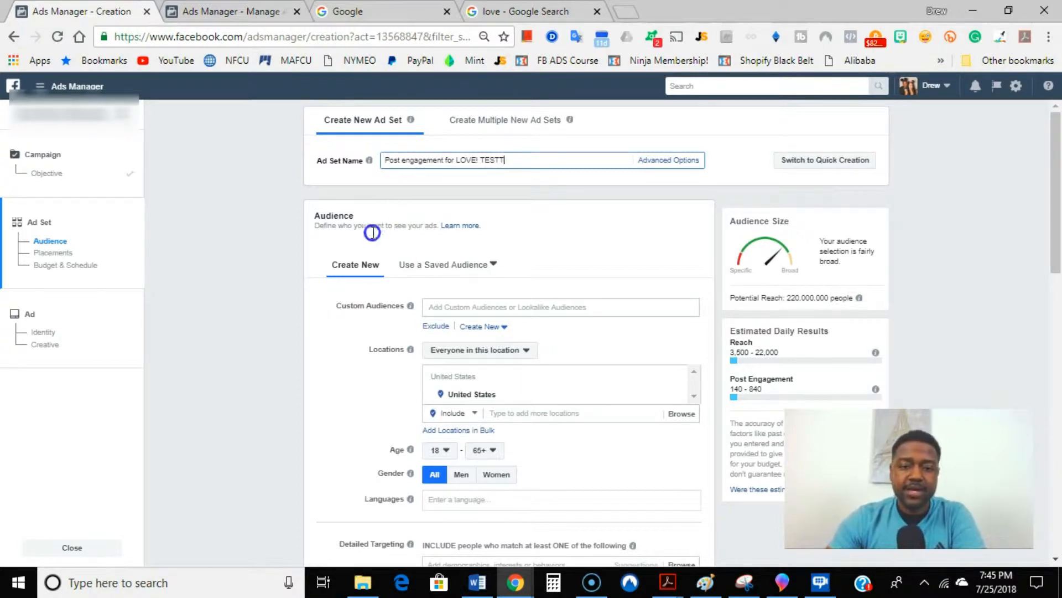
pyautogui.click(514, 247)
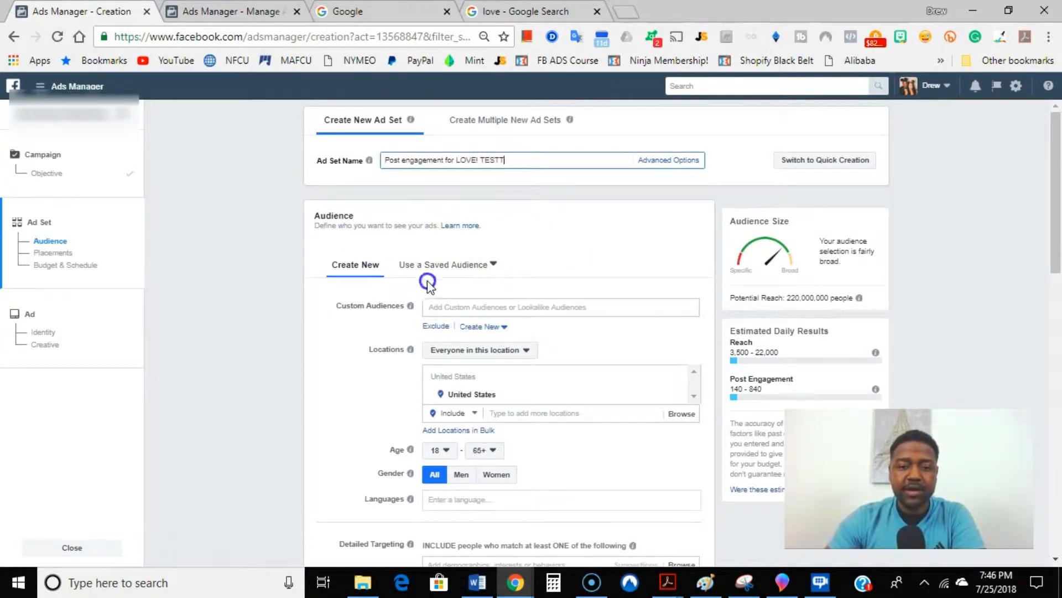
pyautogui.scroll(-2, 435, 282)
pyautogui.scroll(2, 404, 254)
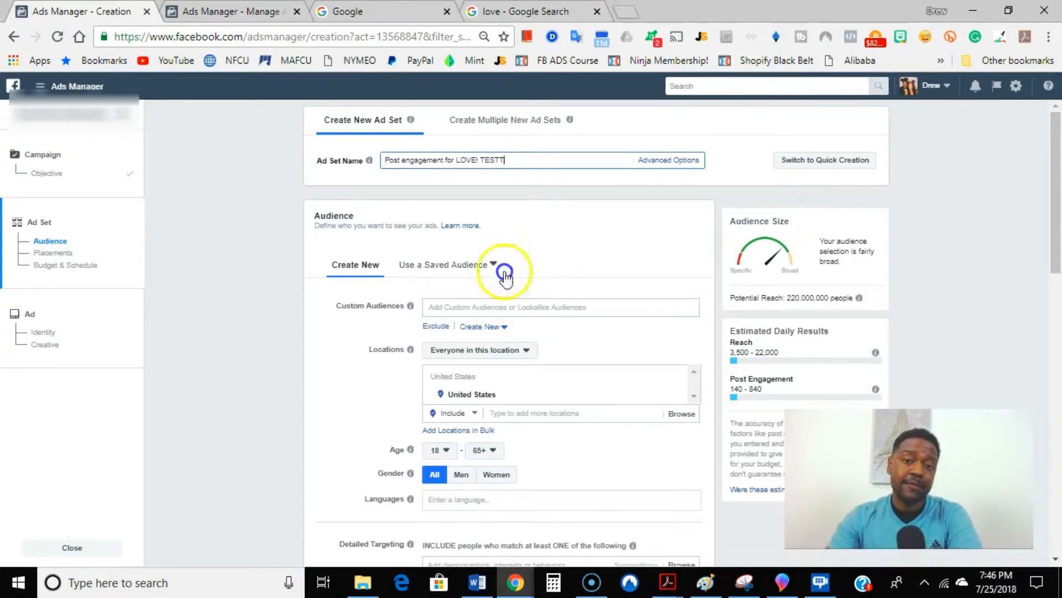
pyautogui.click(454, 365)
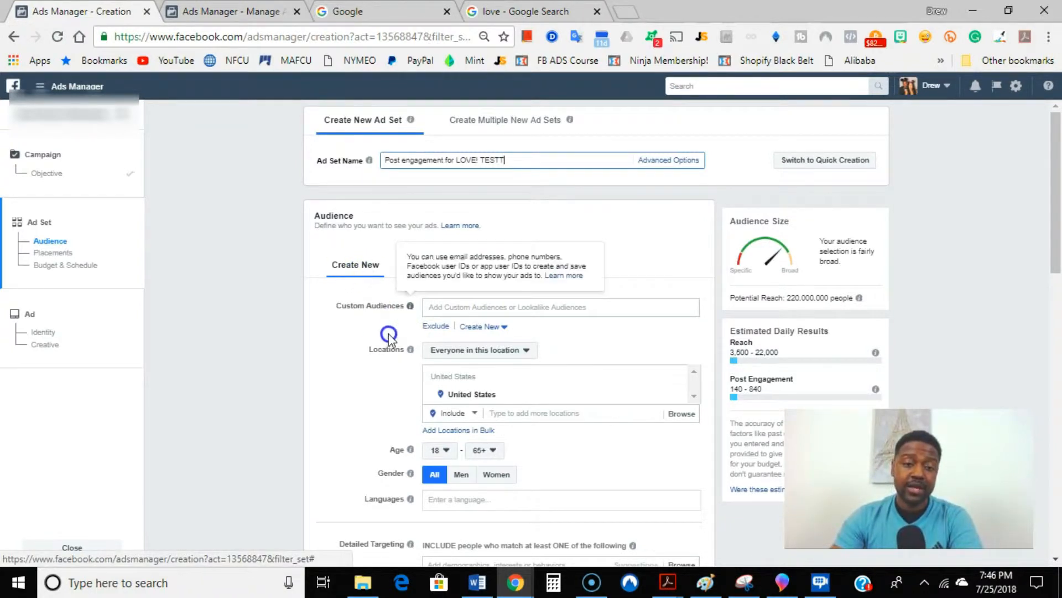
# Step: Add the countries India, Pakistan and Thailand to the audience locations and remove United States
pyautogui.scroll(-2, 348, 360)
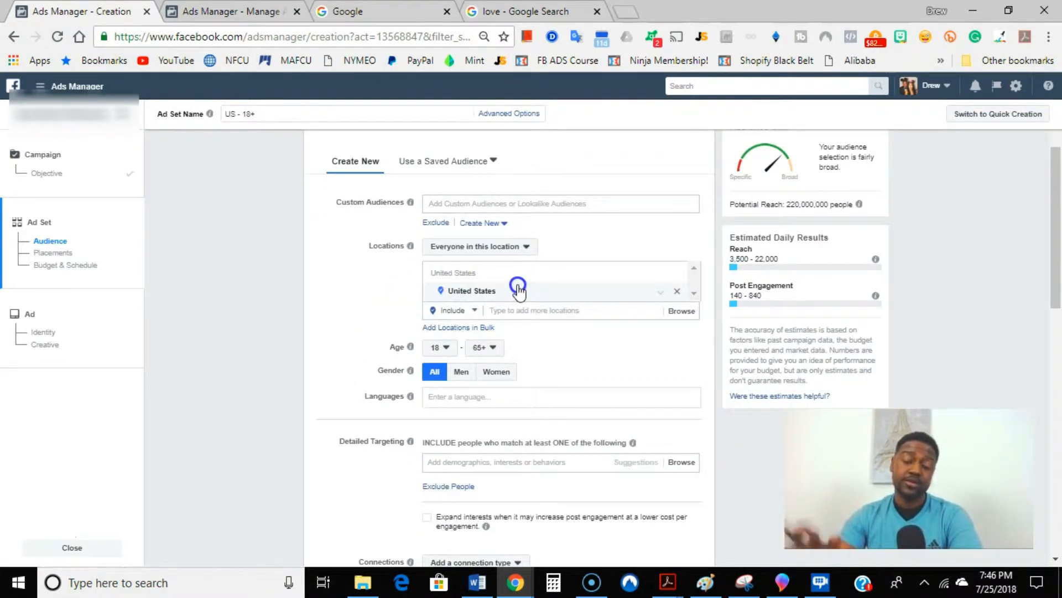
pyautogui.click(536, 316)
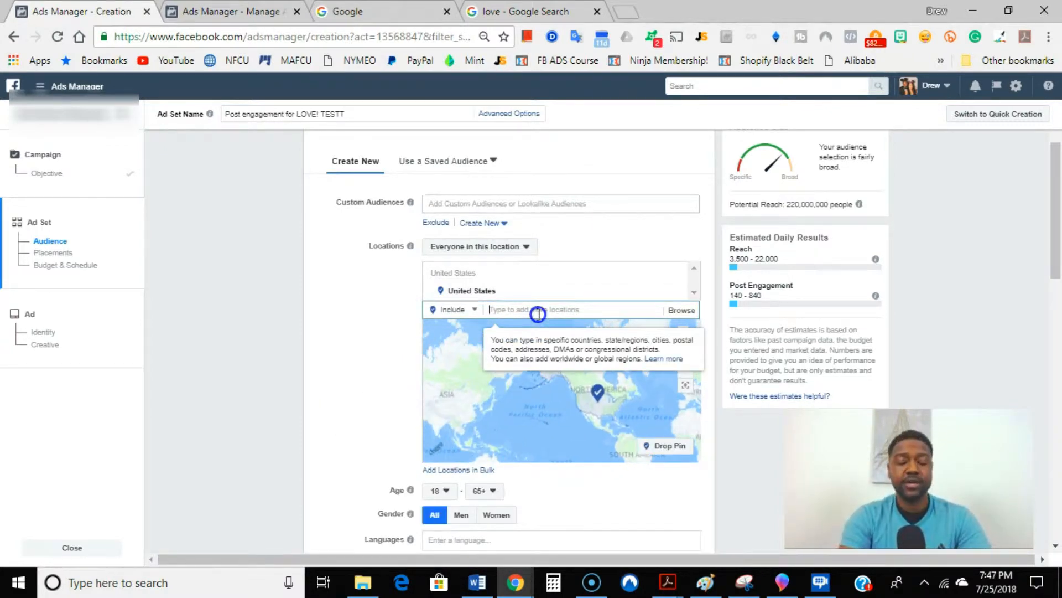
pyautogui.write('india')
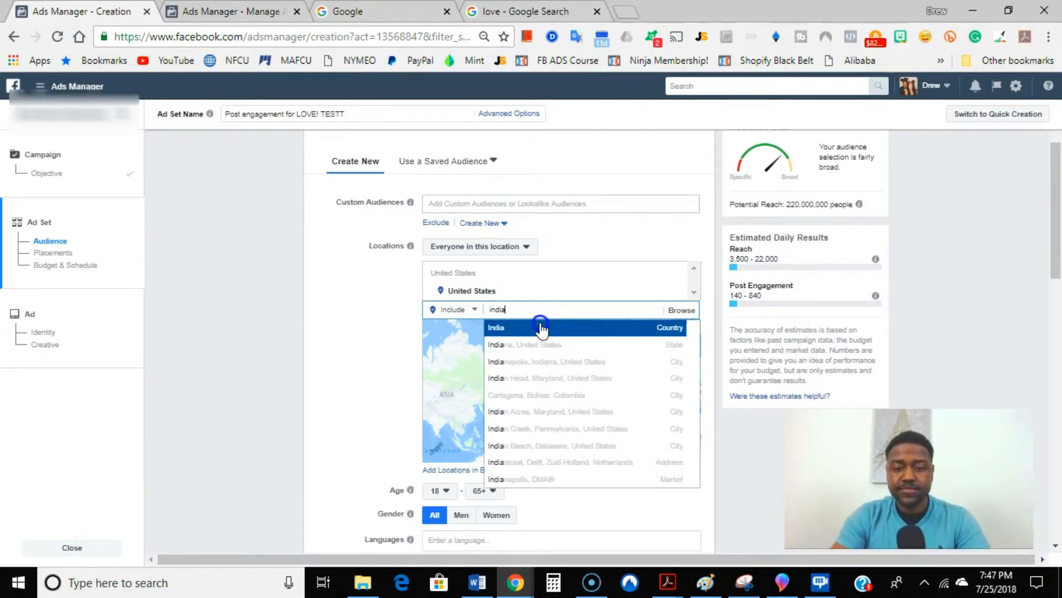
pyautogui.click(543, 327)
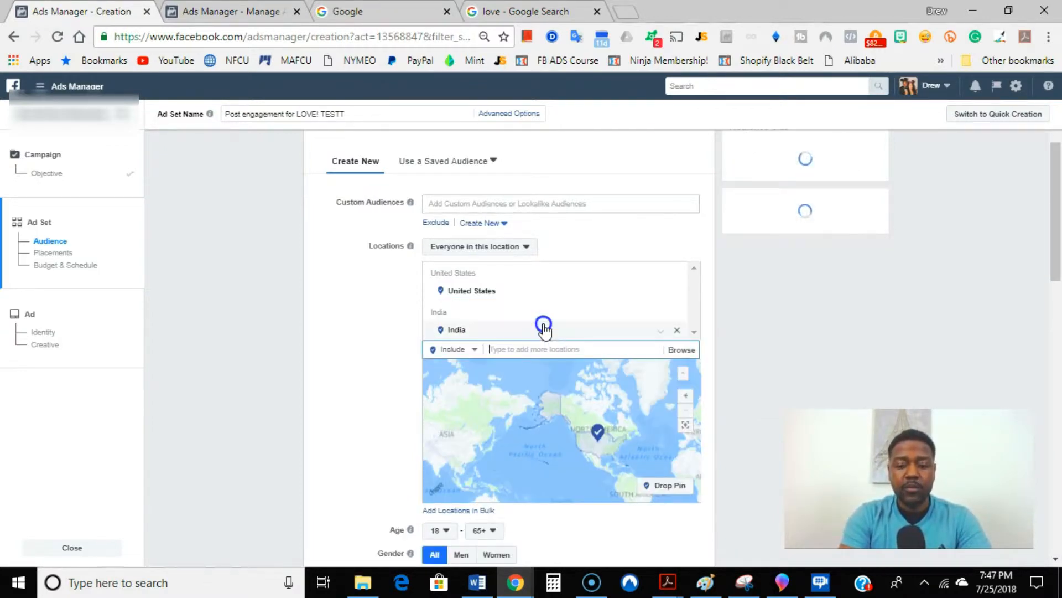
pyautogui.write('pakistan')
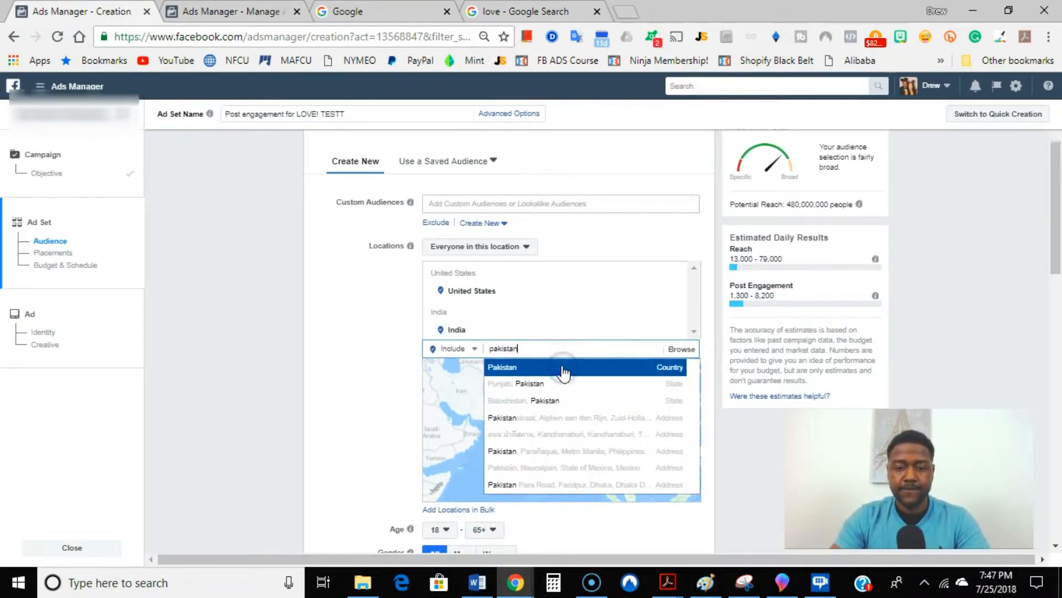
pyautogui.click(565, 368)
pyautogui.write('tha')
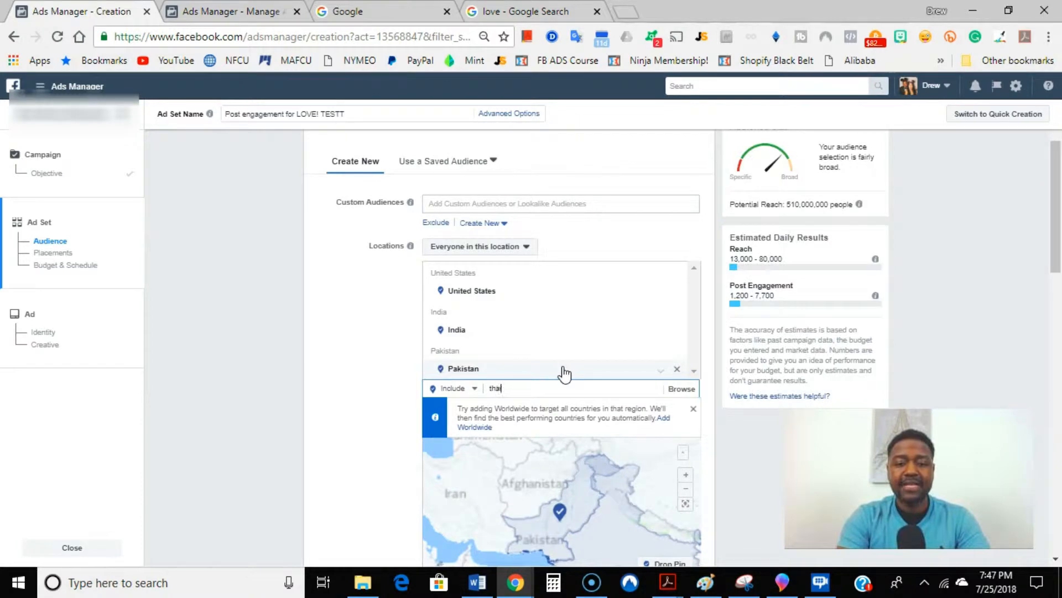
pyautogui.write('ilan')
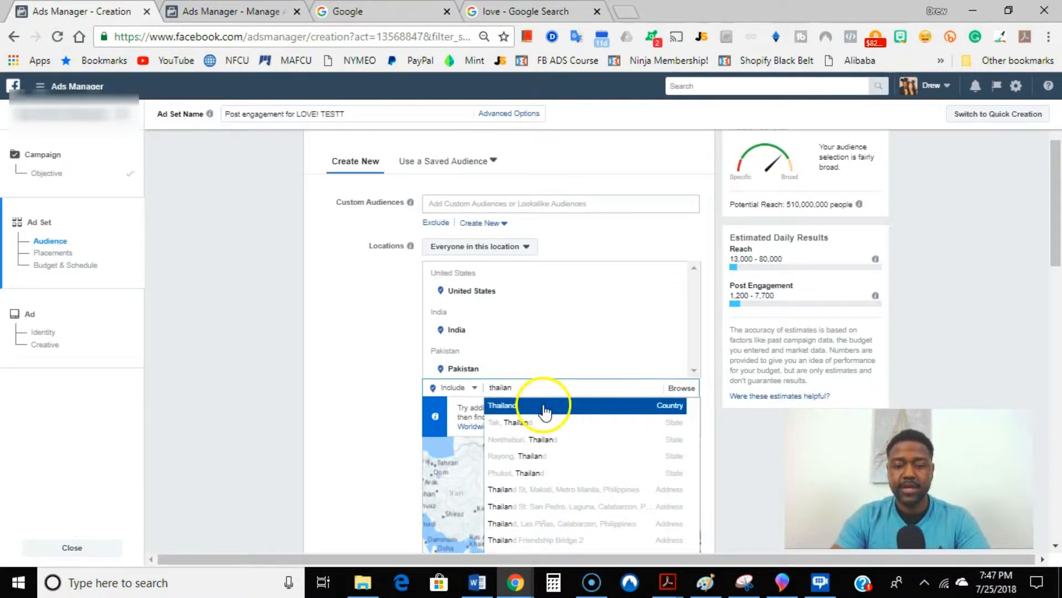
pyautogui.click(544, 407)
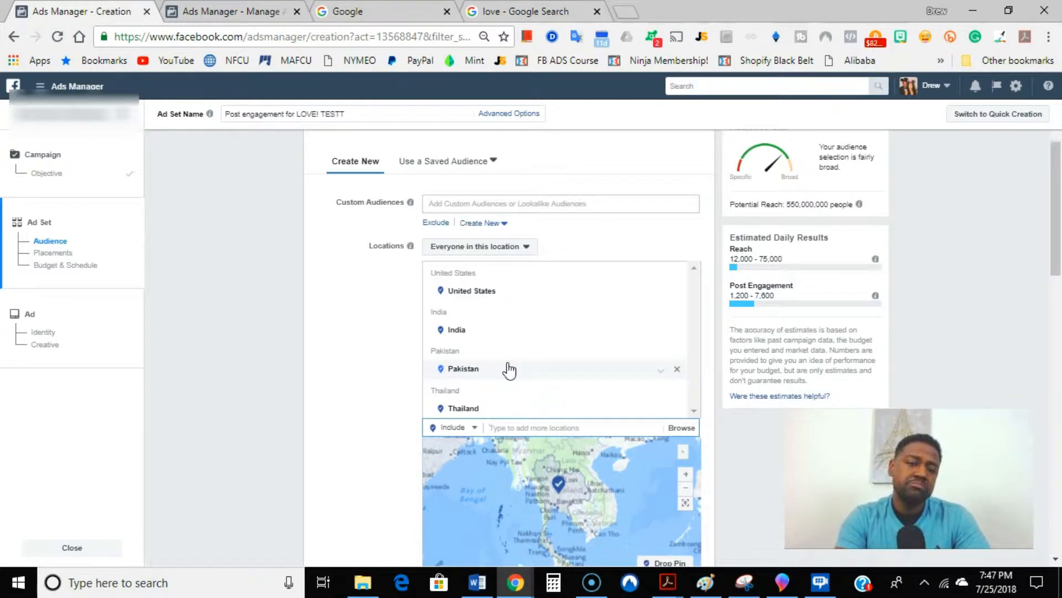
pyautogui.click(676, 272)
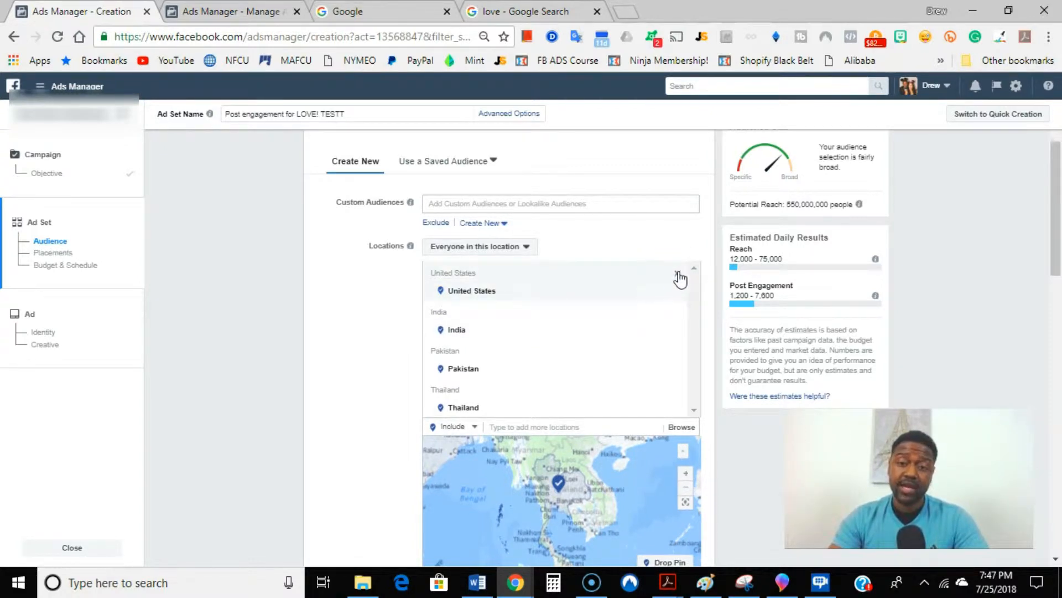
pyautogui.click(677, 275)
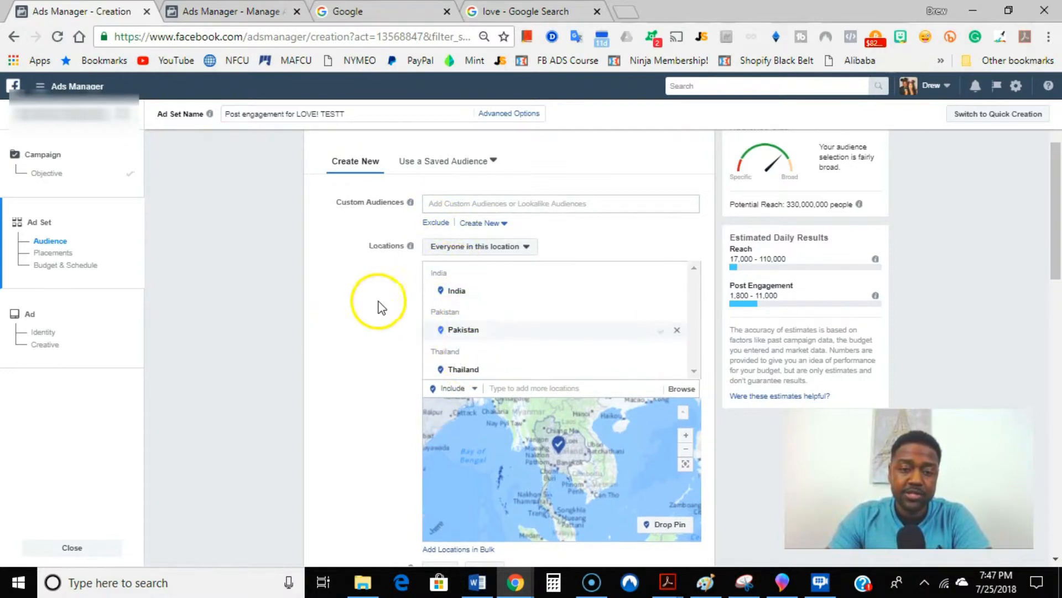
# Step: Set the maximum age of the target audience to 24
pyautogui.scroll(-2, 387, 302)
pyautogui.scroll(-4, 388, 302)
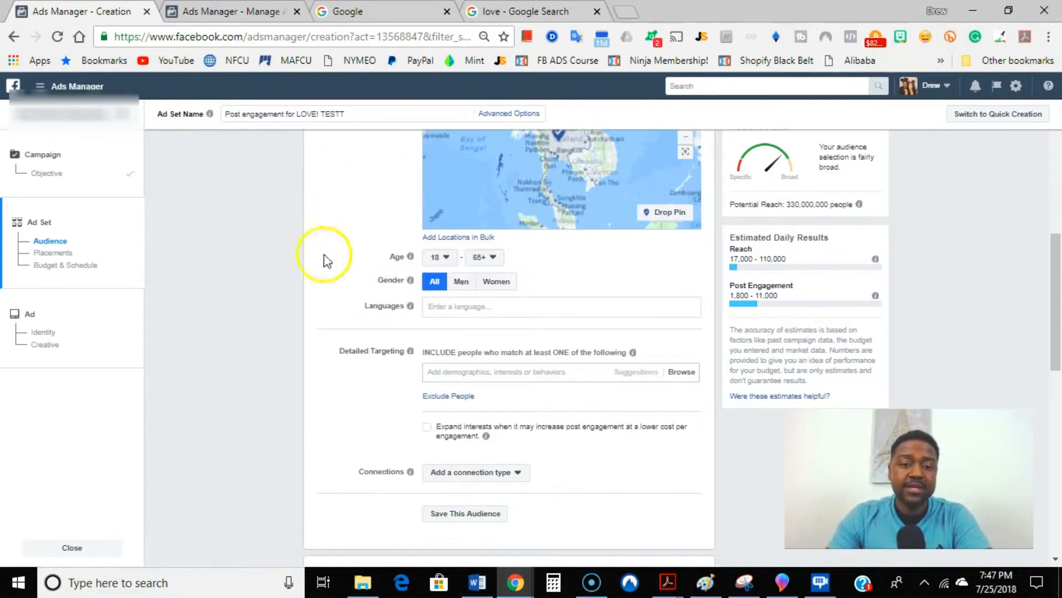
pyautogui.click(498, 260)
pyautogui.scroll(6, 490, 321)
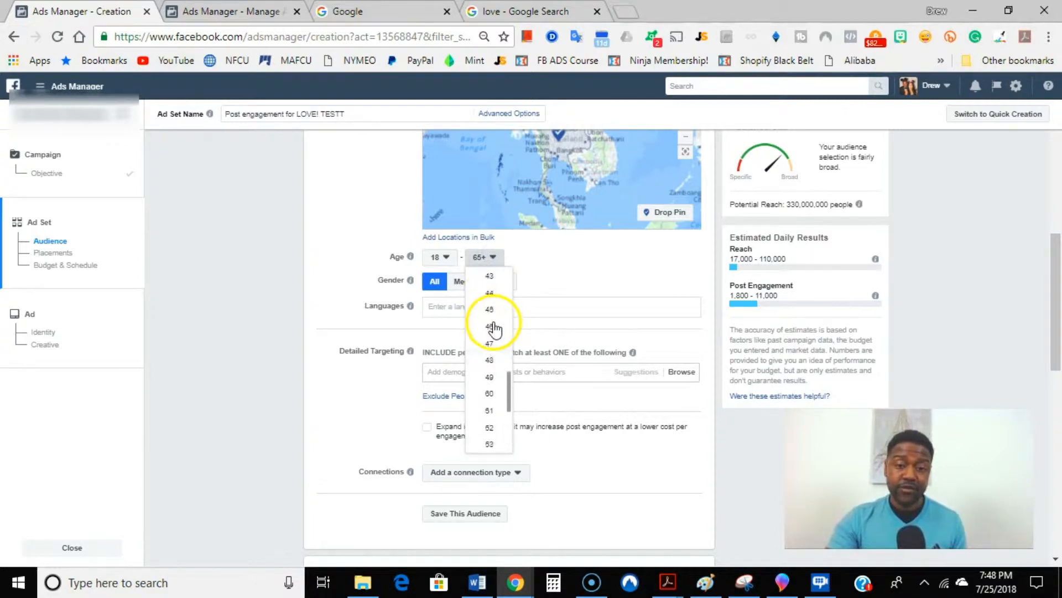
pyautogui.scroll(4, 492, 329)
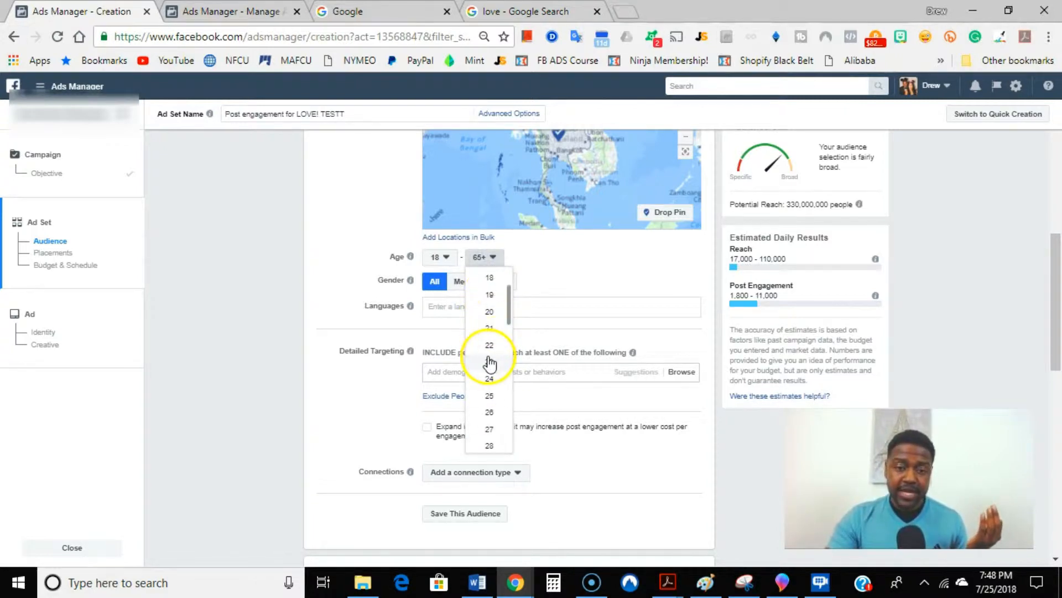
pyautogui.click(491, 381)
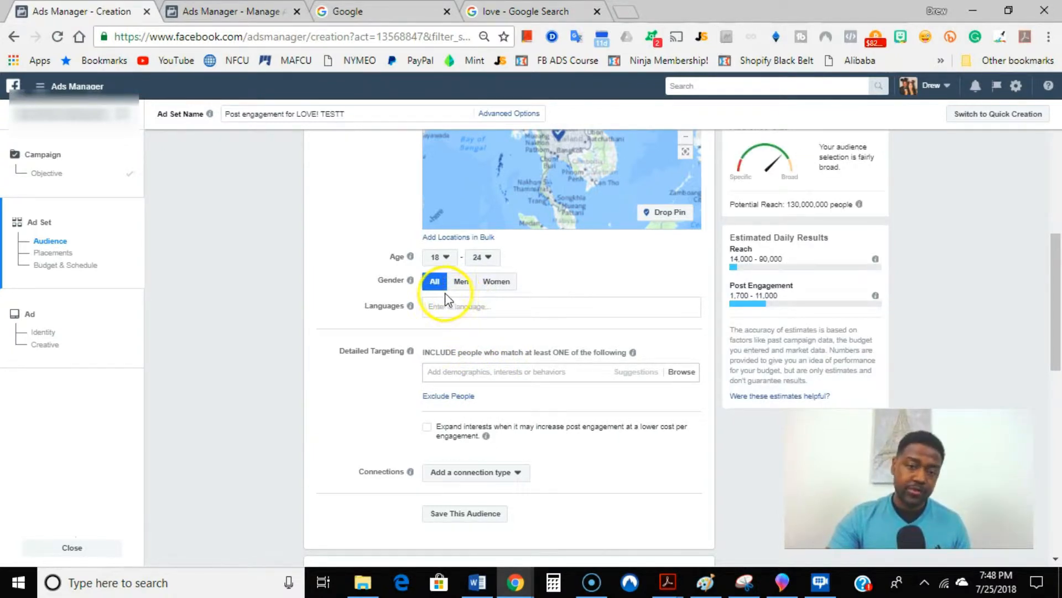
# Step: Restrict the audience's language to English (All)
pyautogui.click(446, 308)
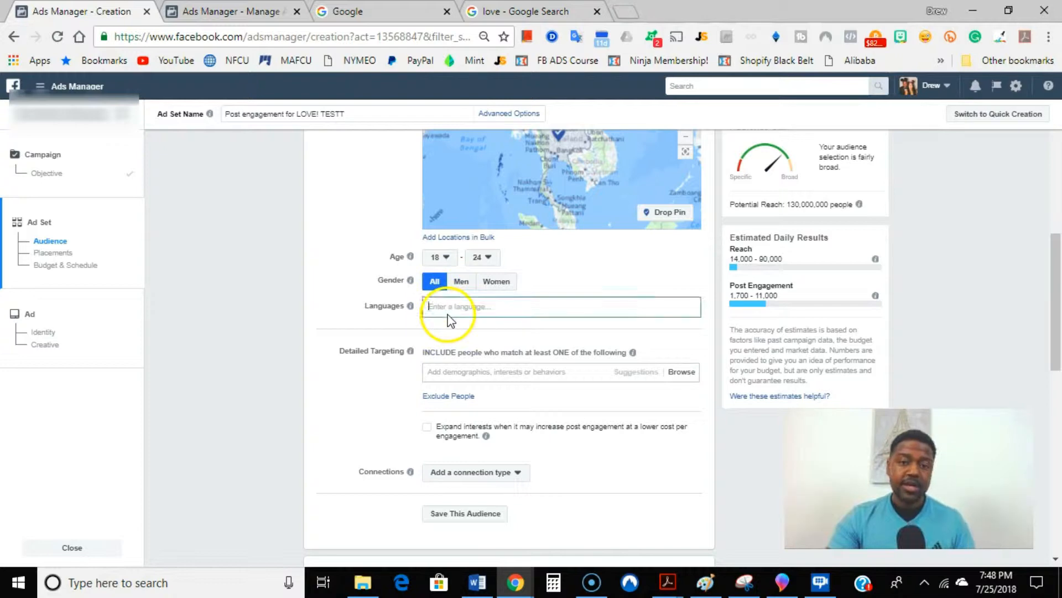
pyautogui.write('english')
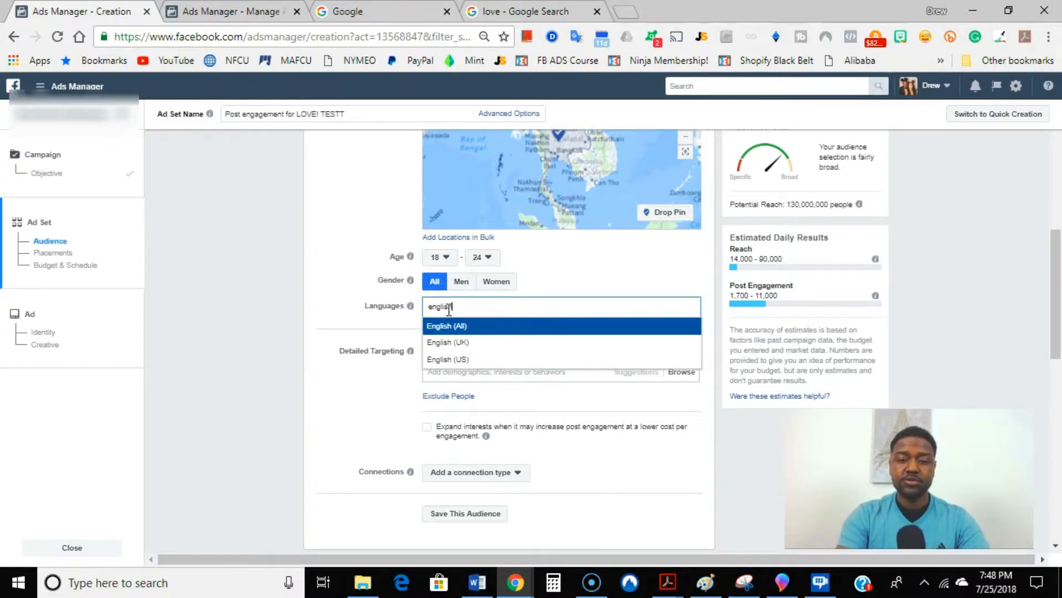
pyautogui.click(465, 325)
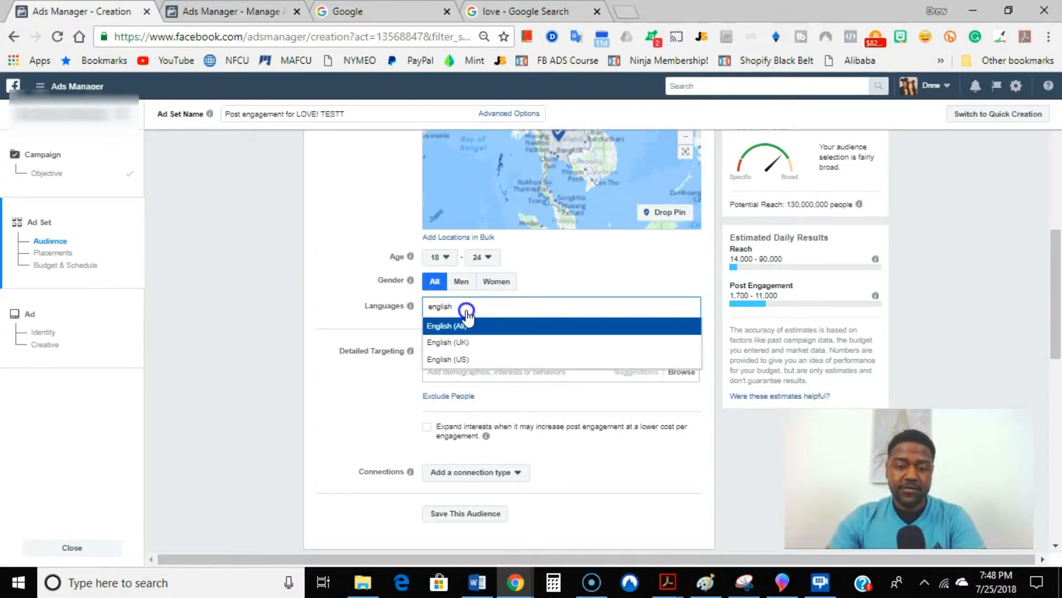
# Step: Add the interest "Love" to the audience's detailed targeting
pyautogui.scroll(-4, 365, 276)
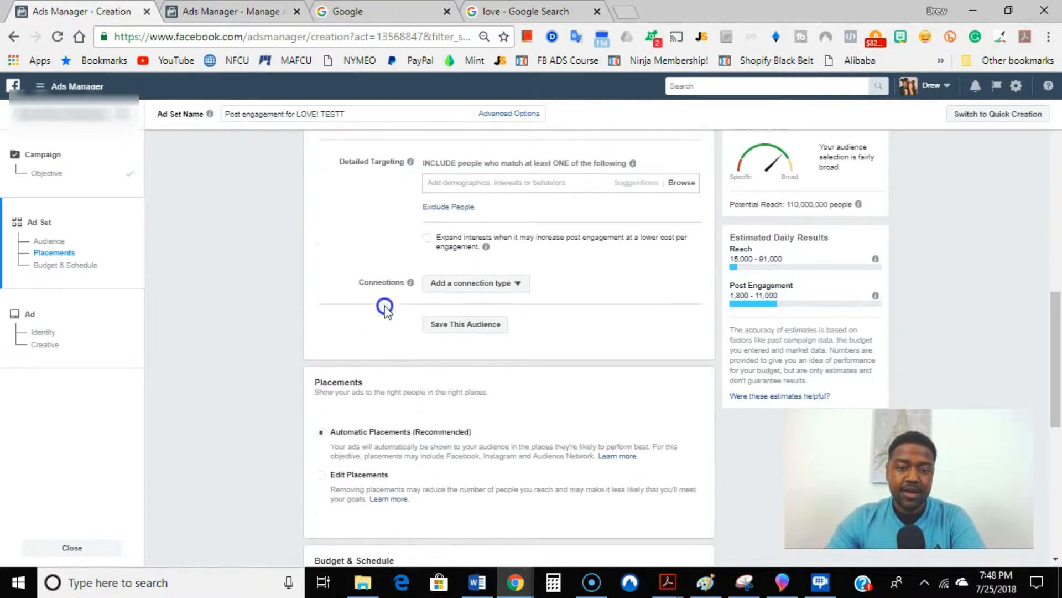
pyautogui.scroll(2, 358, 216)
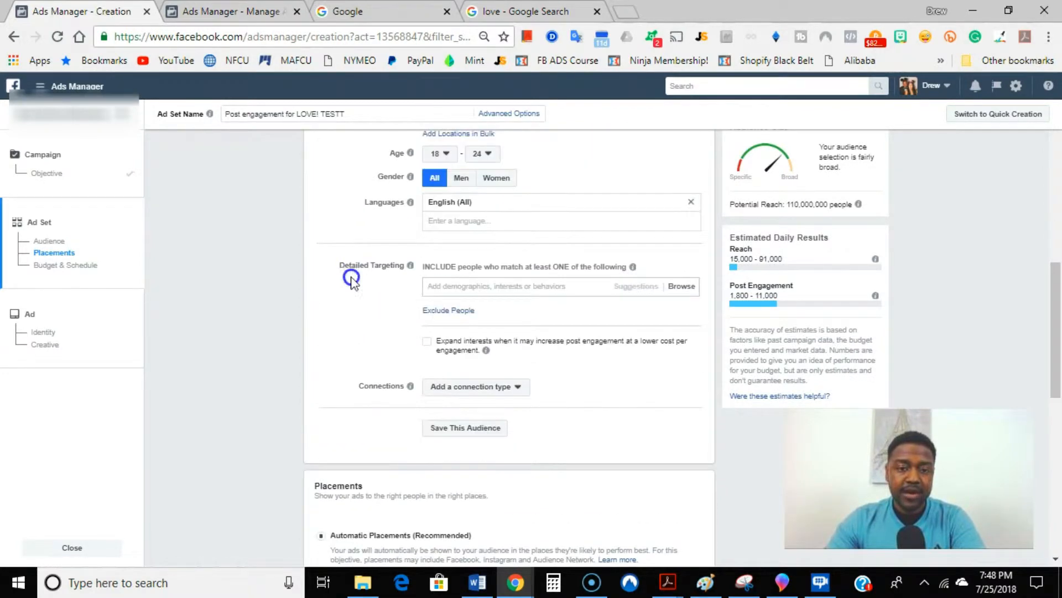
pyautogui.click(499, 287)
pyautogui.write('love')
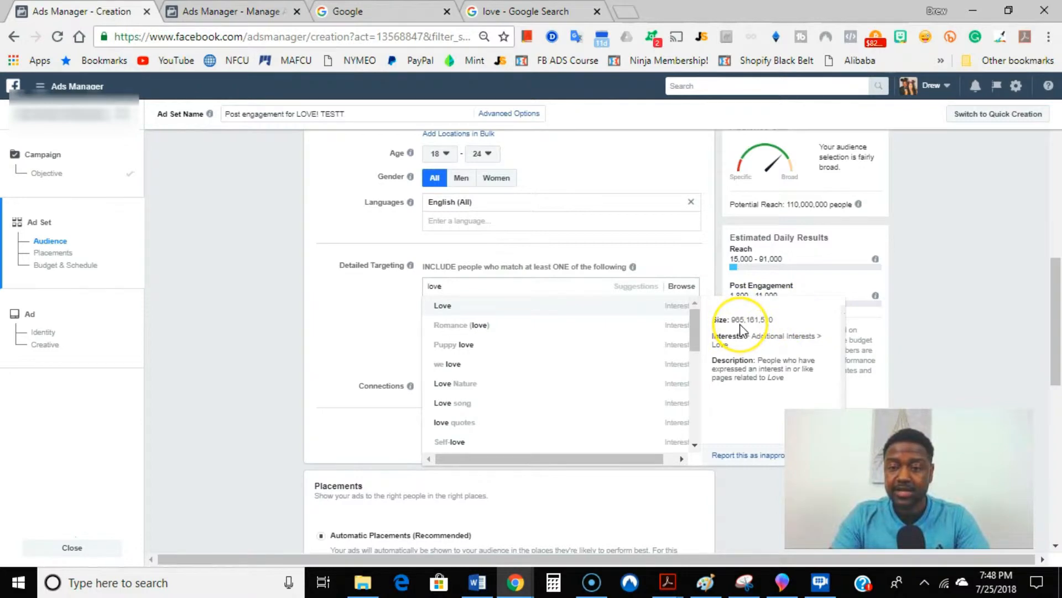
pyautogui.click(492, 306)
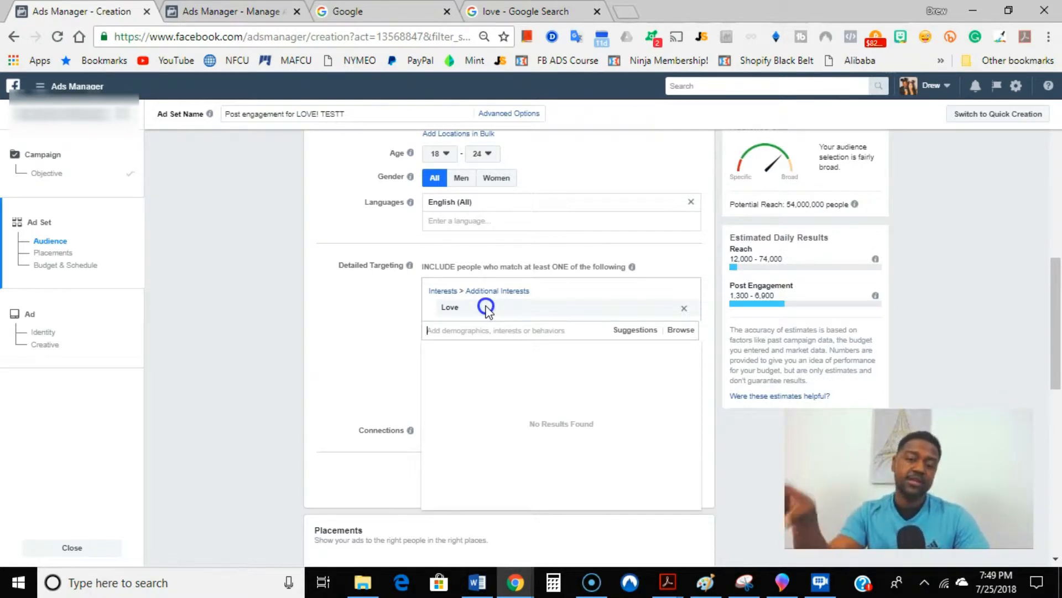
pyautogui.click(393, 322)
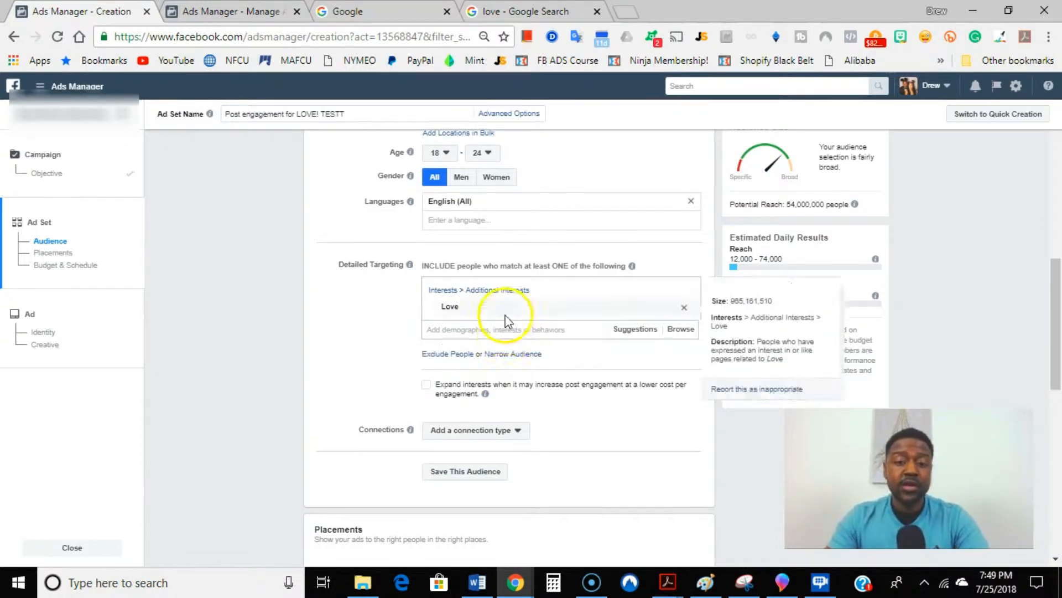
# Step: Switch the ad set from Automatic Placements to Edit Placements
pyautogui.scroll(-2, 487, 332)
pyautogui.scroll(-2, 487, 354)
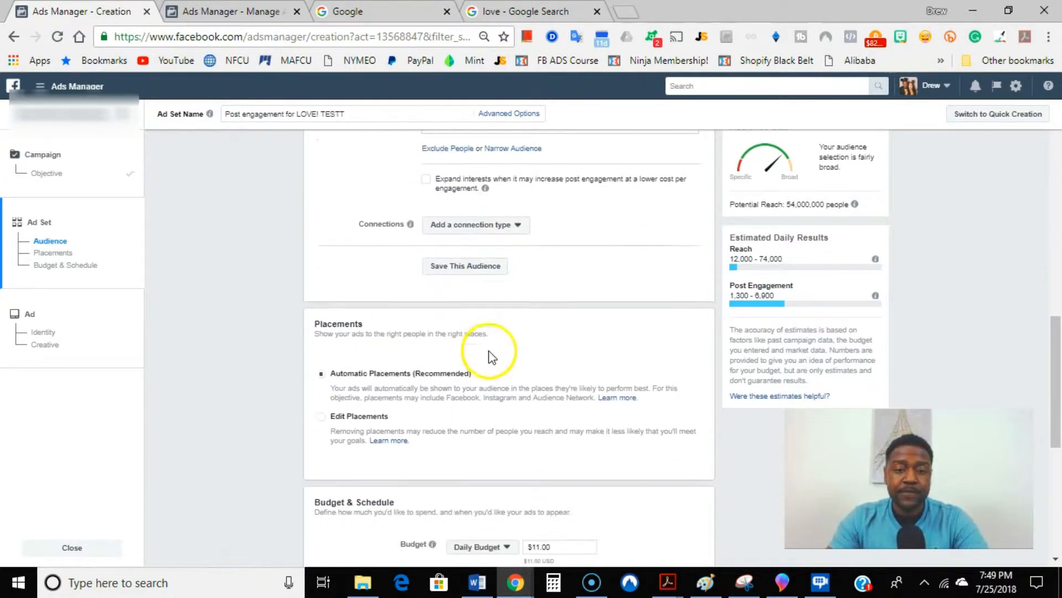
pyautogui.scroll(-2, 535, 290)
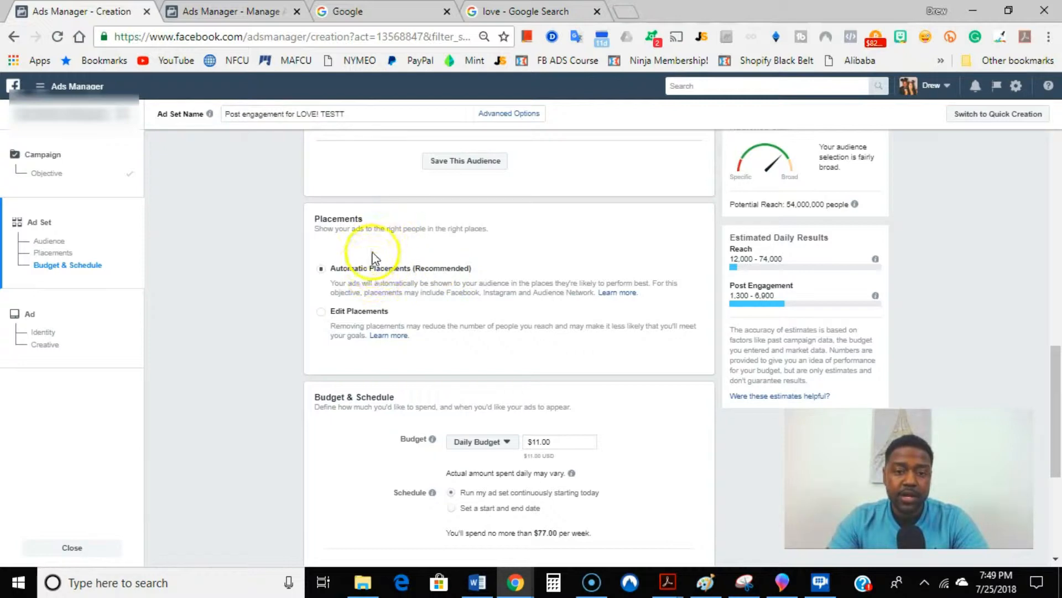
pyautogui.scroll(-2, 370, 246)
pyautogui.scroll(2, 371, 245)
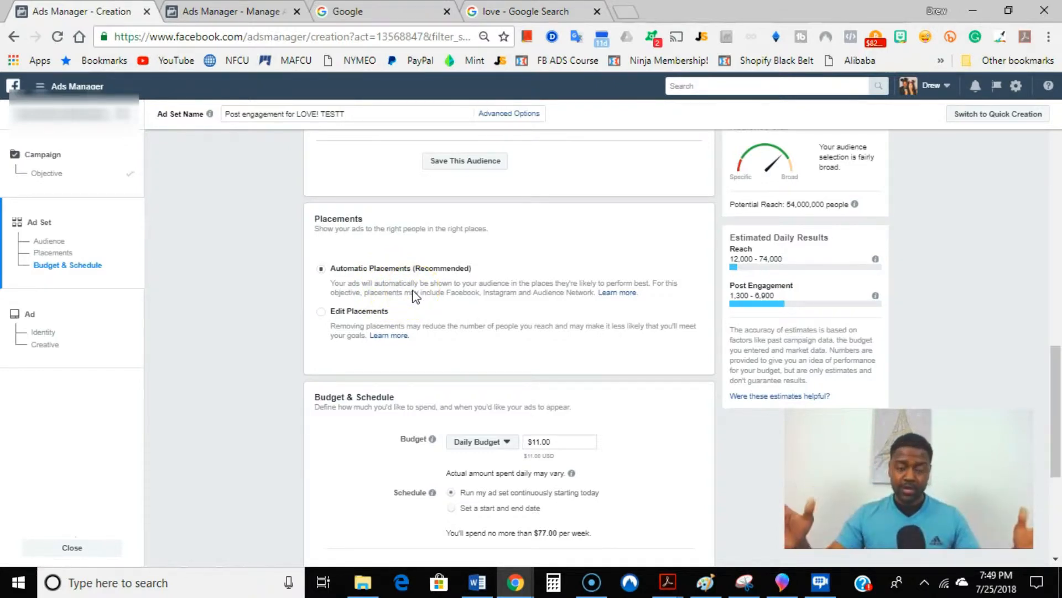
pyautogui.click(368, 321)
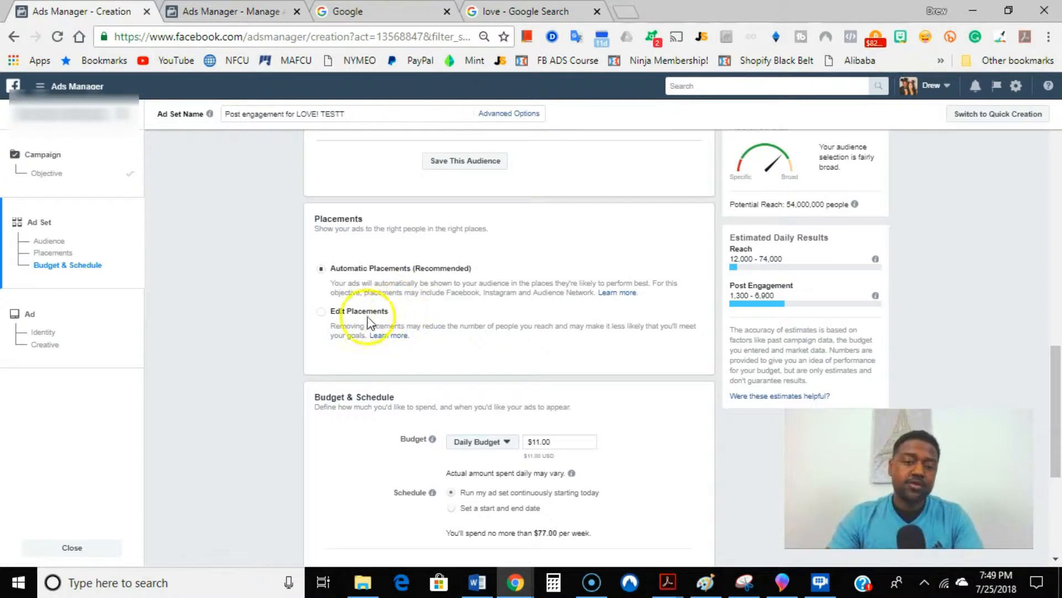
pyautogui.click(327, 313)
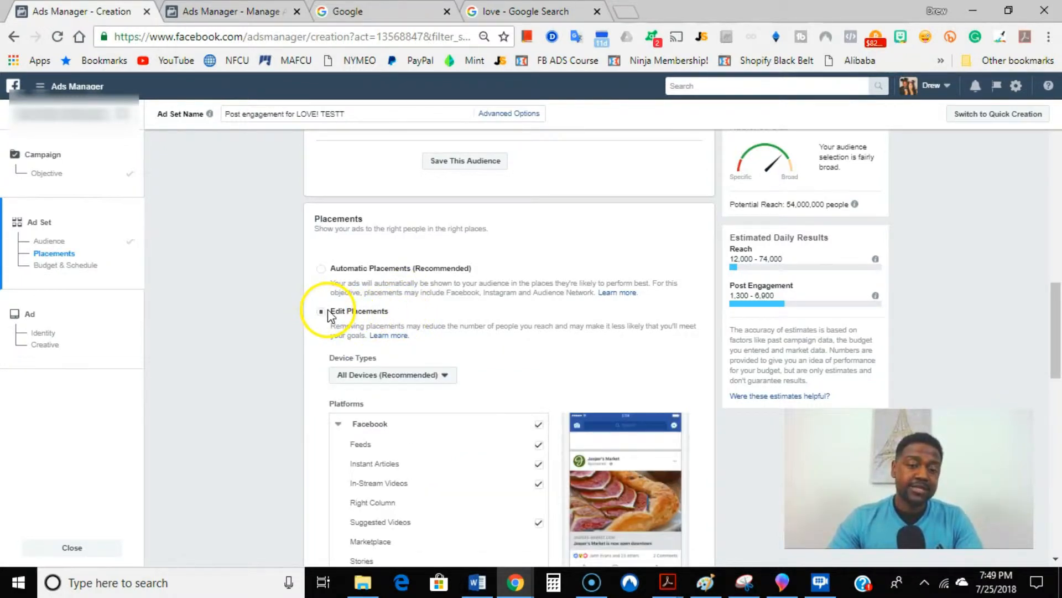
# Step: Keep only Facebook Feeds as placement by deselecting Instant Articles, In-Stream Videos, Suggested Videos, Instagram and Audience Network
pyautogui.scroll(-4, 600, 268)
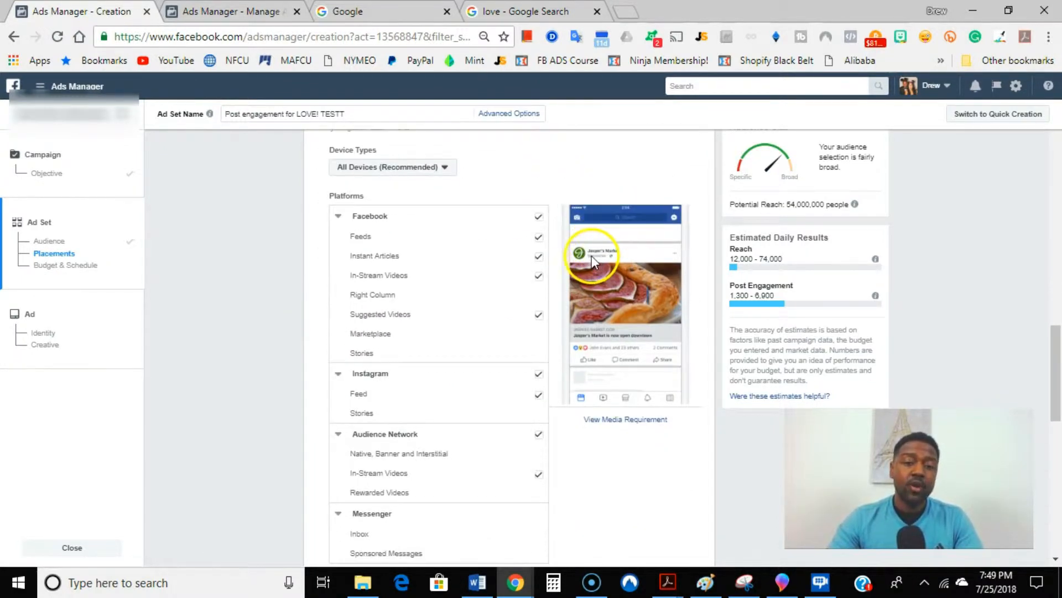
pyautogui.click(540, 259)
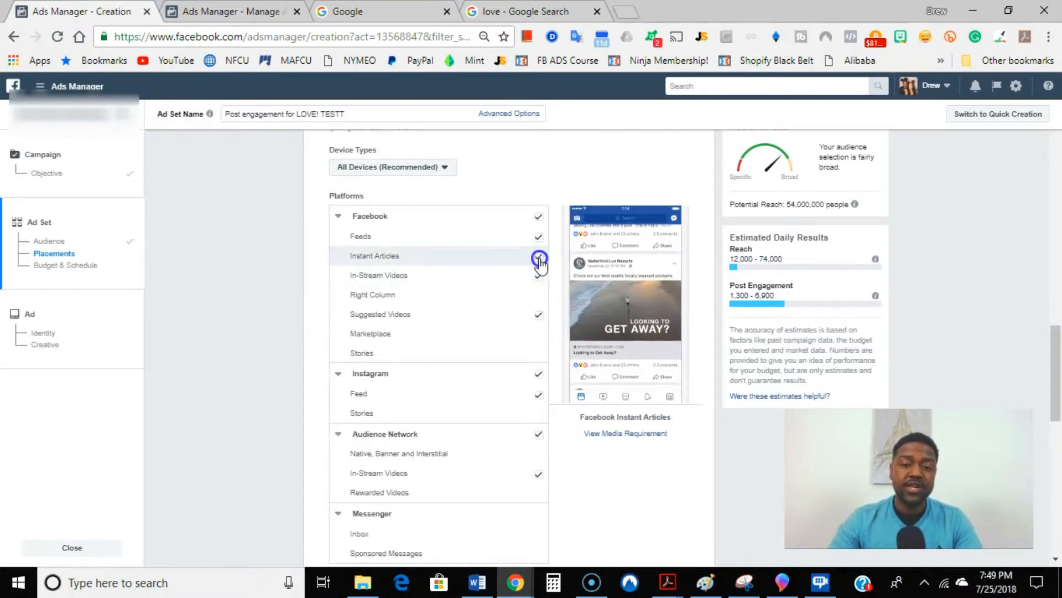
pyautogui.click(539, 275)
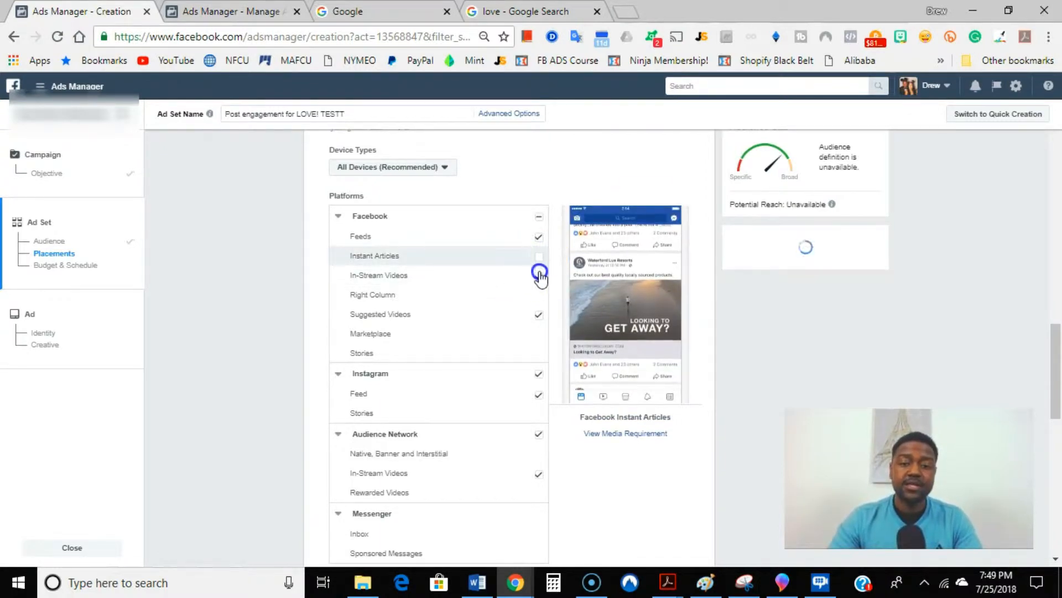
pyautogui.click(537, 316)
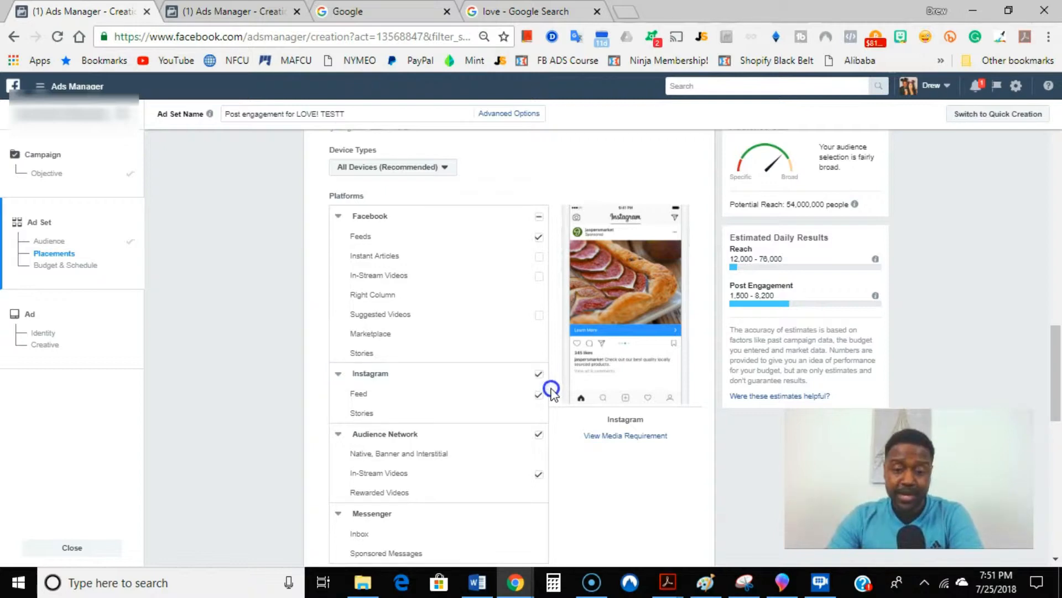
pyautogui.click(538, 374)
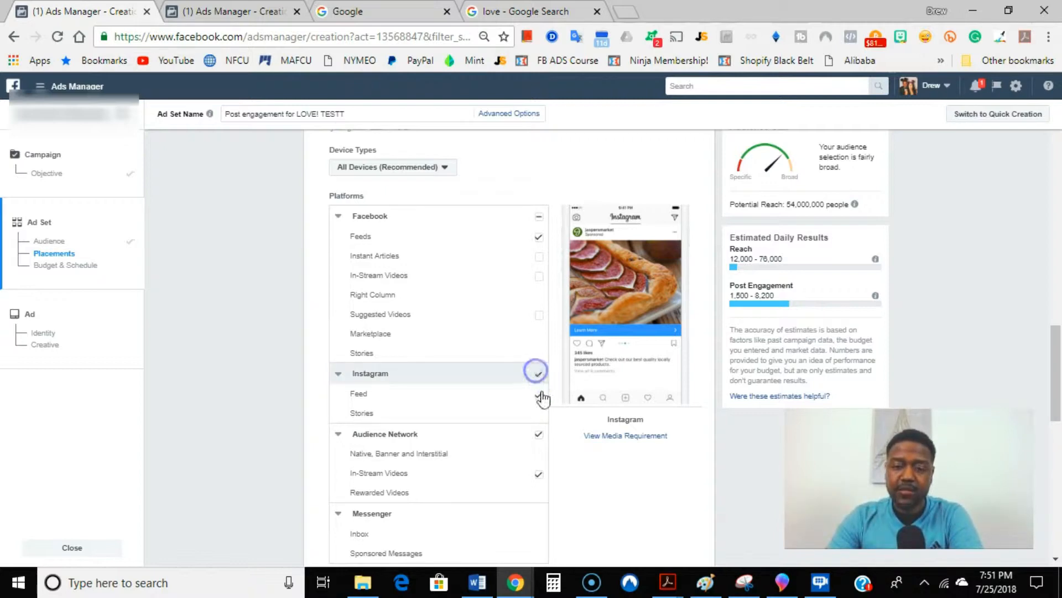
pyautogui.scroll(-4, 525, 387)
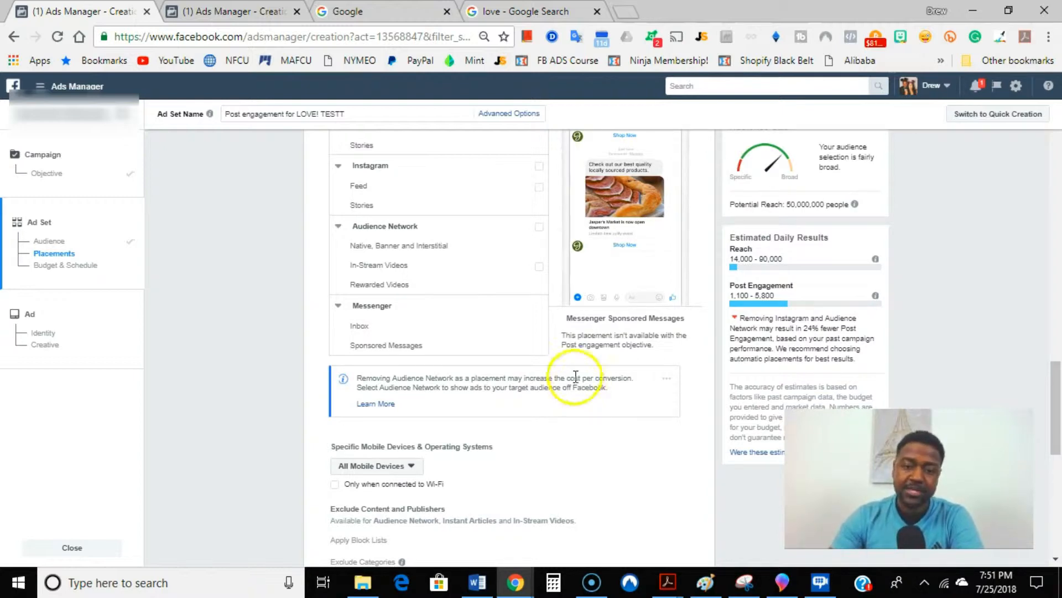
# Step: Set the ad set's daily budget to $5
pyautogui.scroll(2, 675, 332)
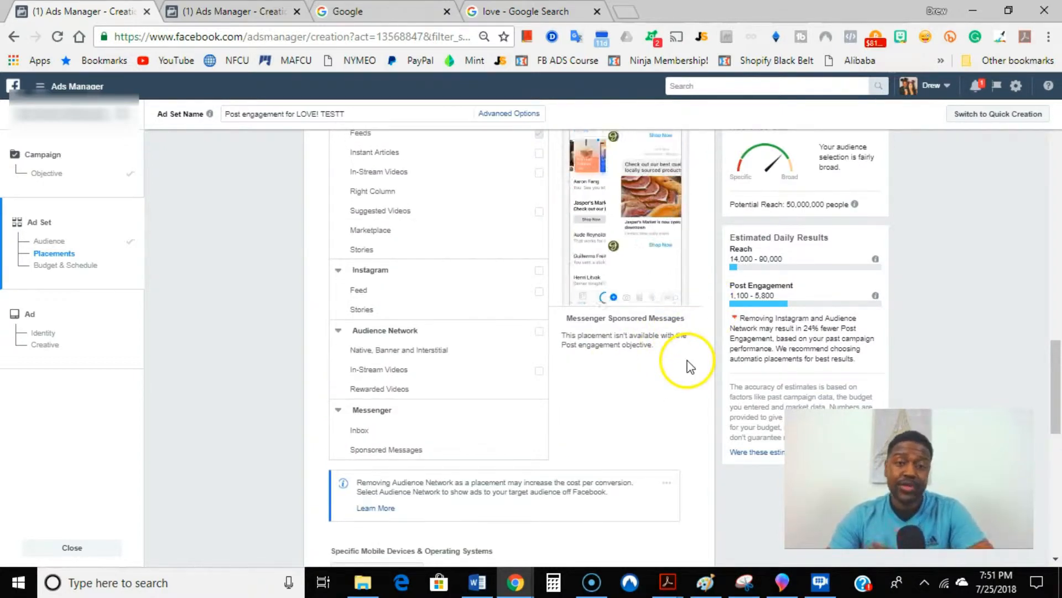
pyautogui.scroll(-7, 618, 379)
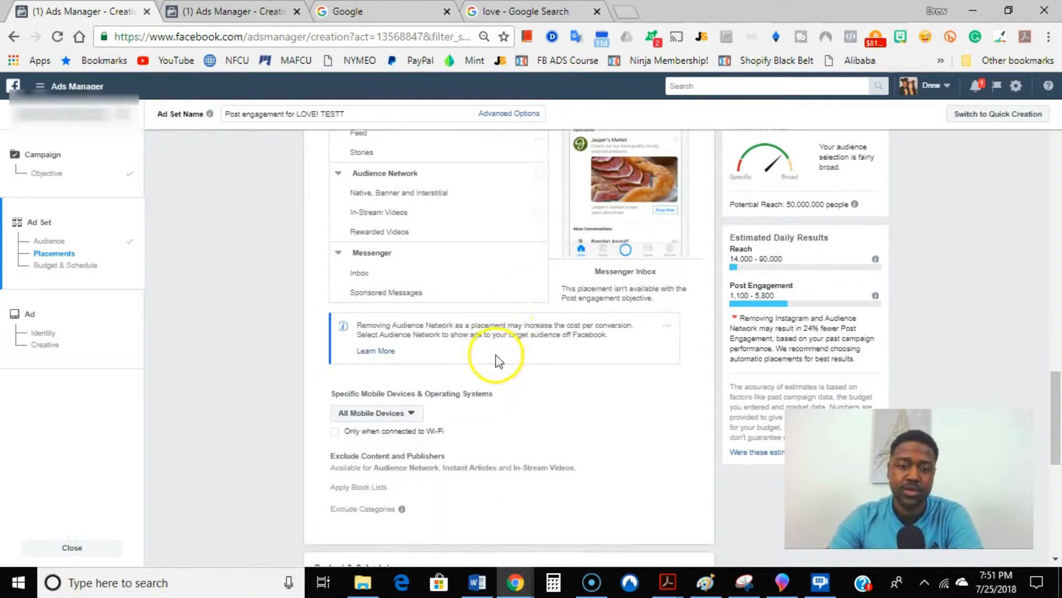
pyautogui.scroll(-2, 359, 307)
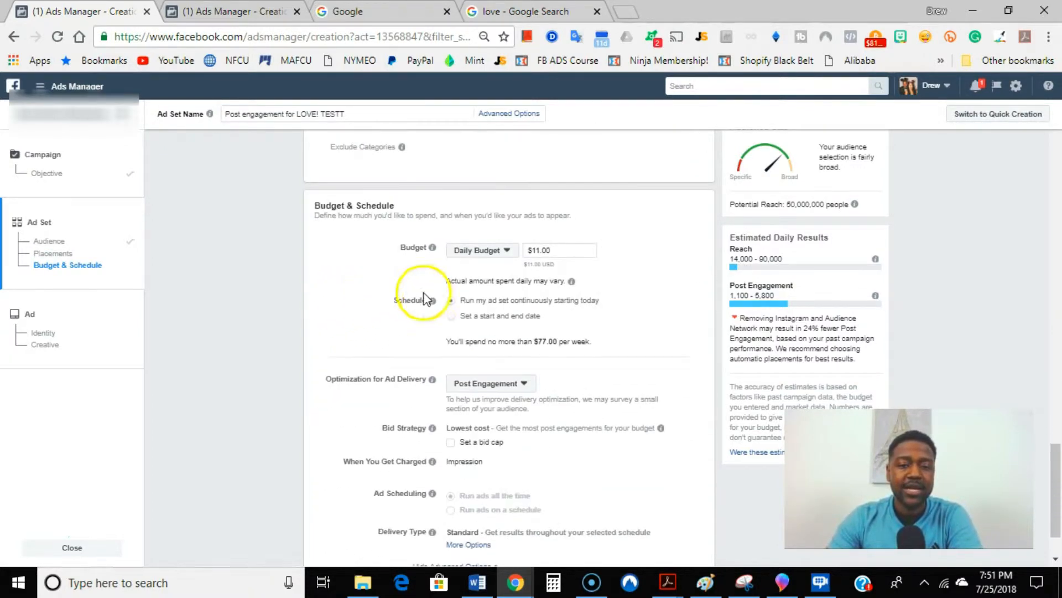
pyautogui.moveTo(557, 247); pyautogui.dragTo(500, 249)
pyautogui.write('5')
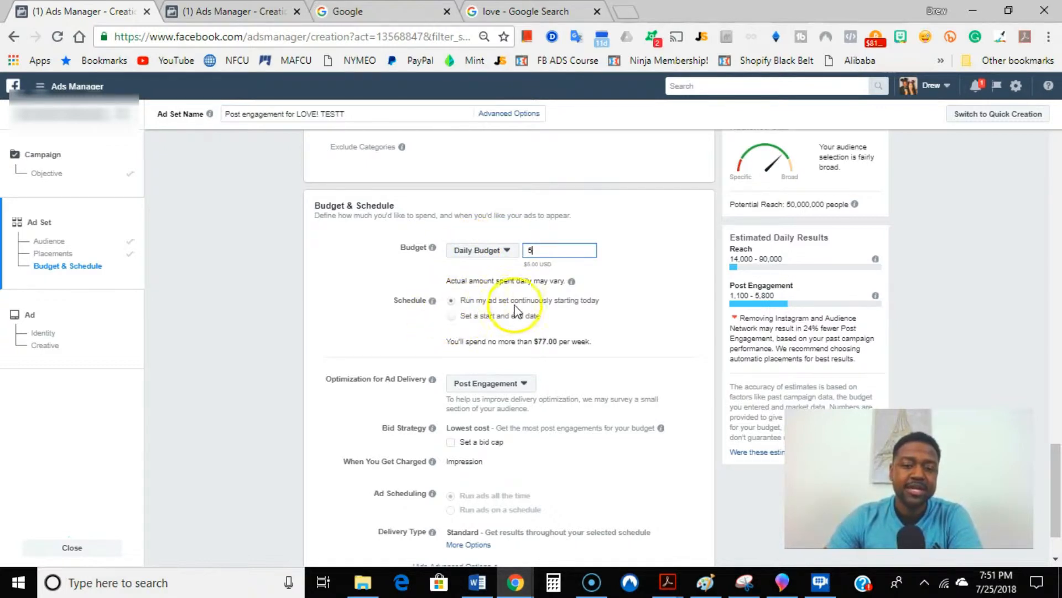
# Step: Schedule the ad set with a start and end date, choosing July 26, 2018 as the end date
pyautogui.click(452, 317)
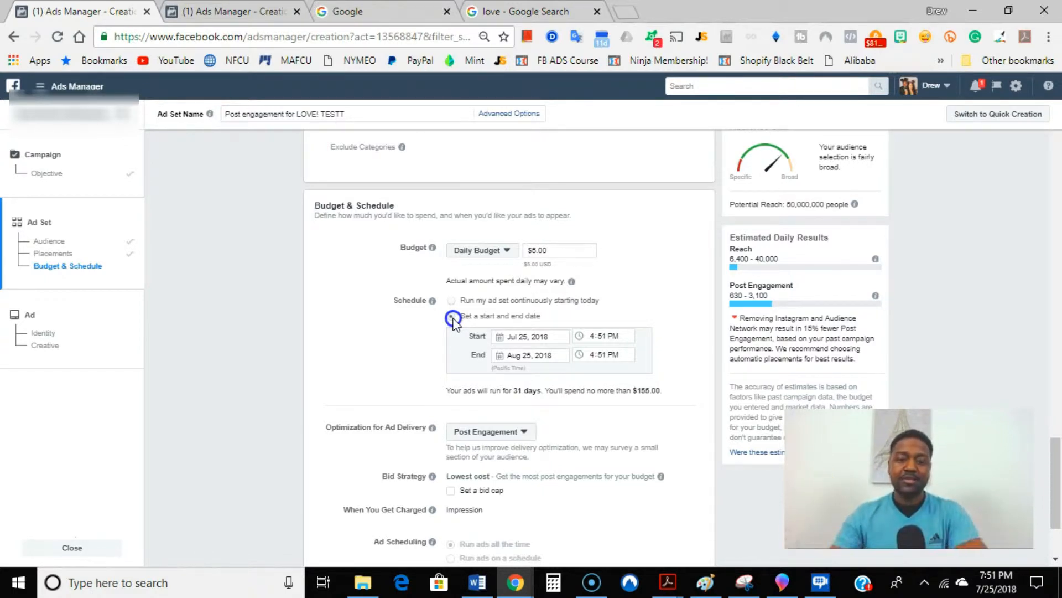
pyautogui.click(522, 356)
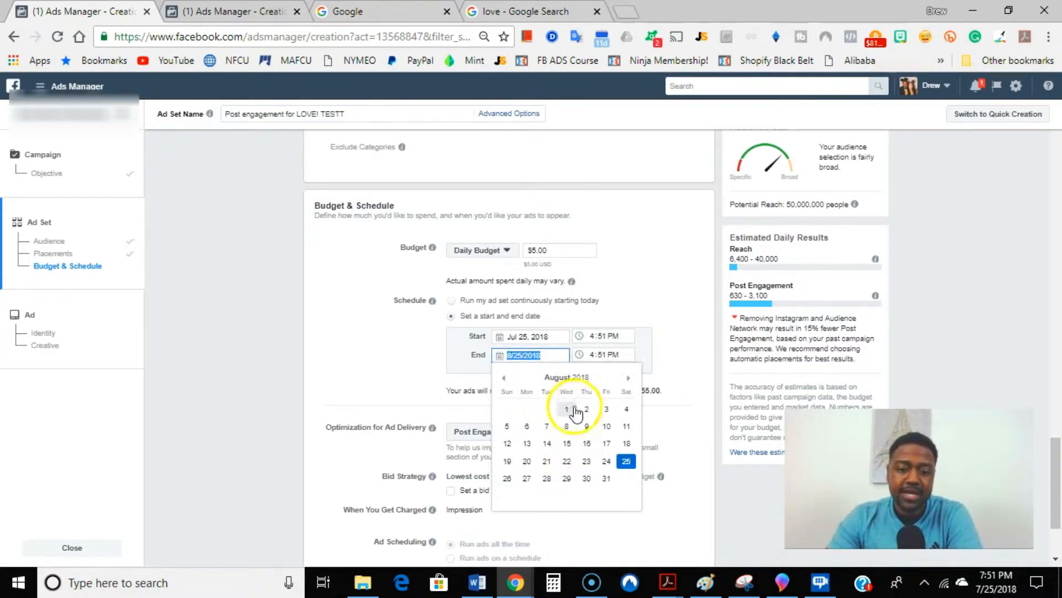
pyautogui.click(504, 377)
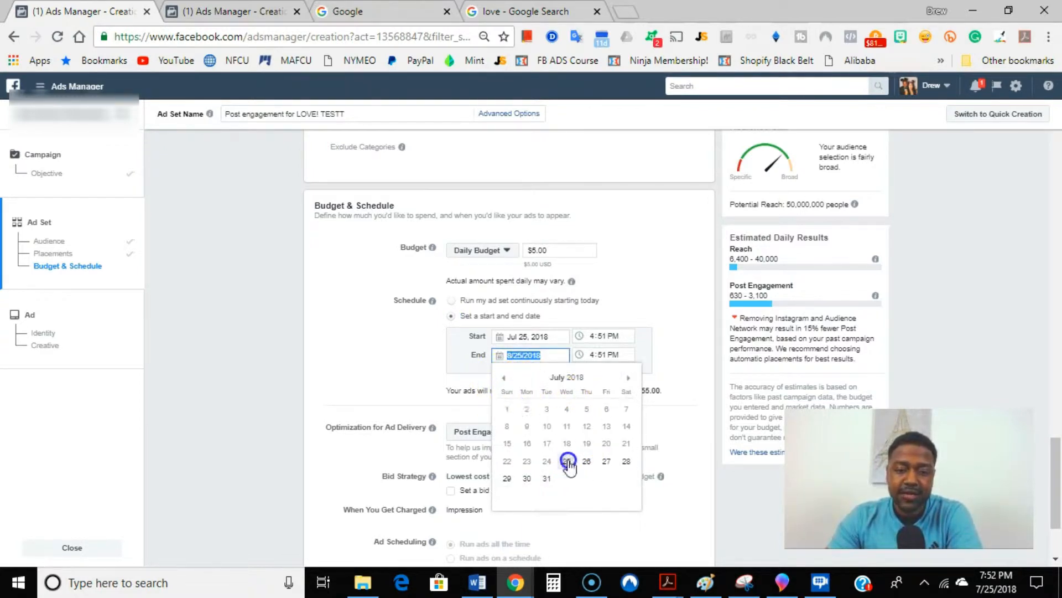
pyautogui.click(586, 462)
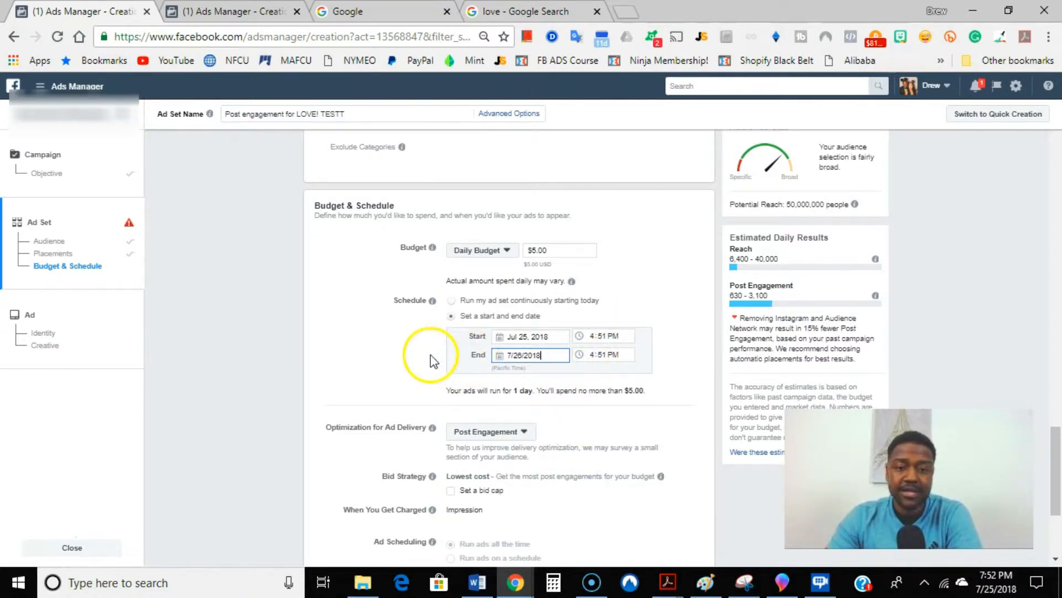
# Step: Extend the ad set's schedule by changing its end date to July 27, 2018
pyautogui.scroll(-2, 432, 365)
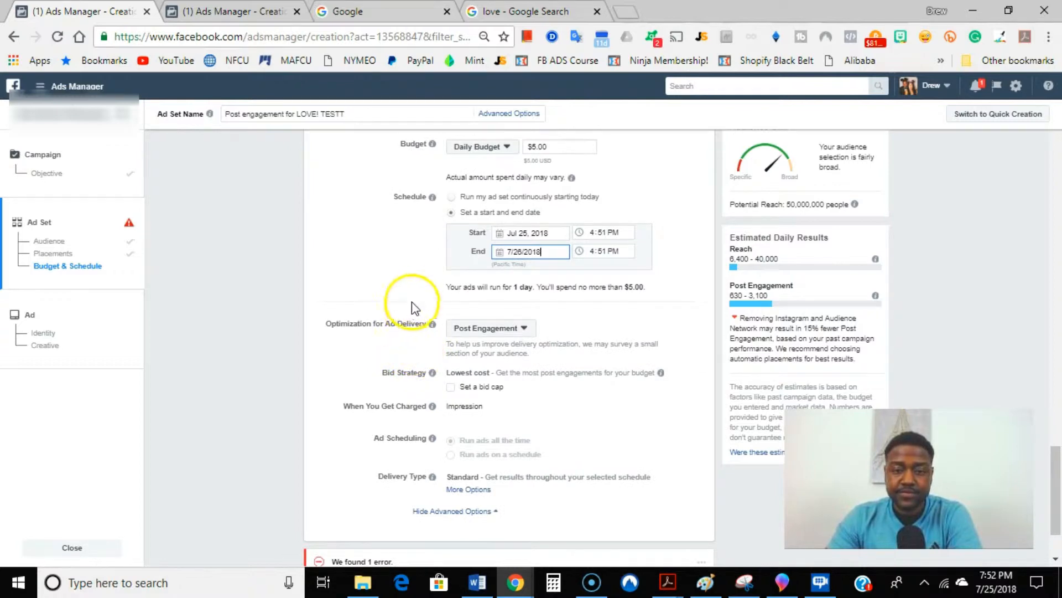
pyautogui.scroll(-2, 520, 307)
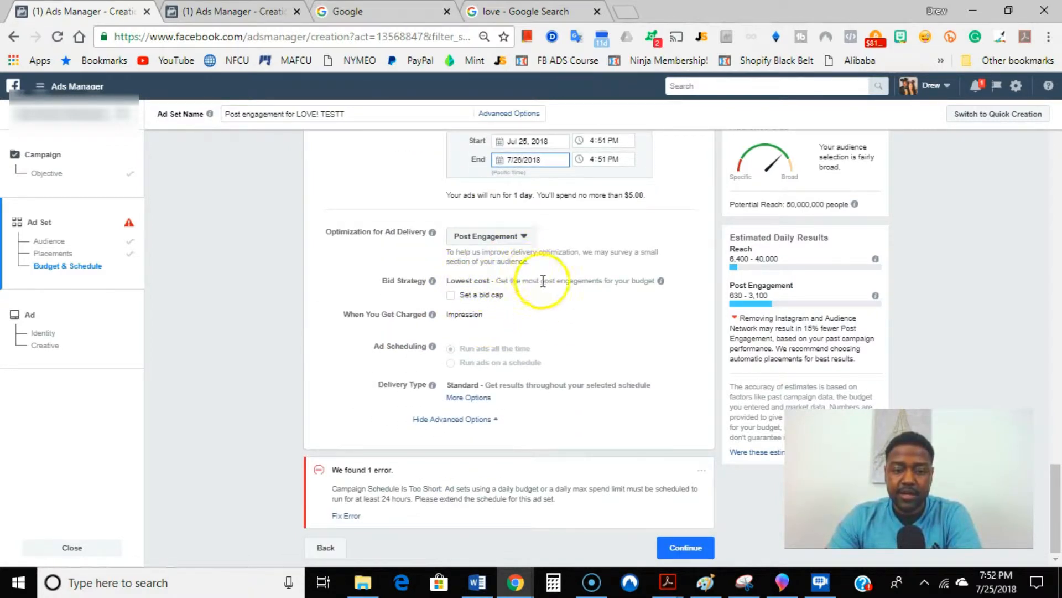
pyautogui.scroll(2, 526, 254)
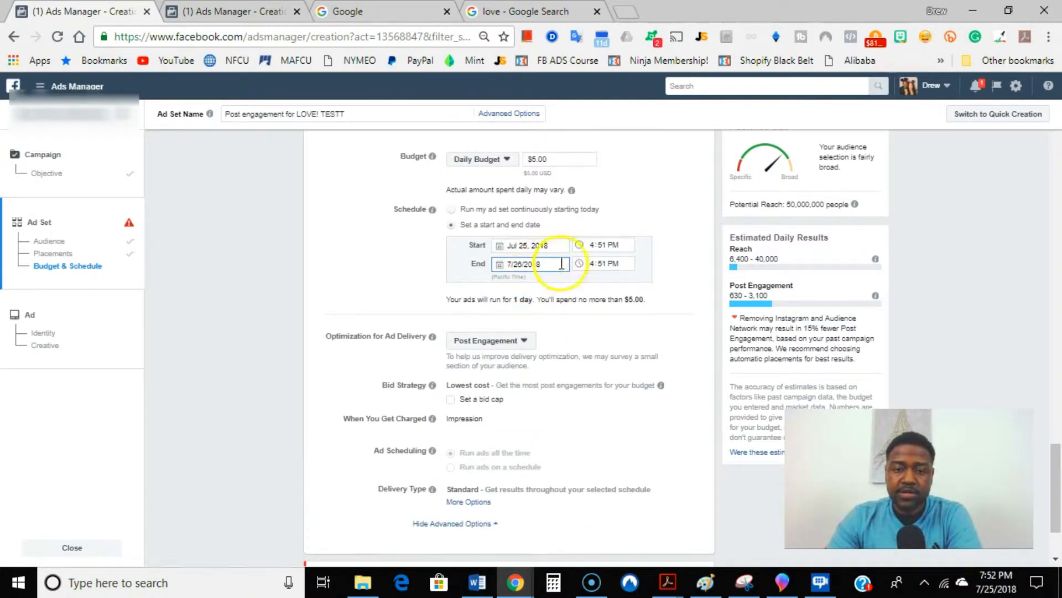
pyautogui.click(541, 264)
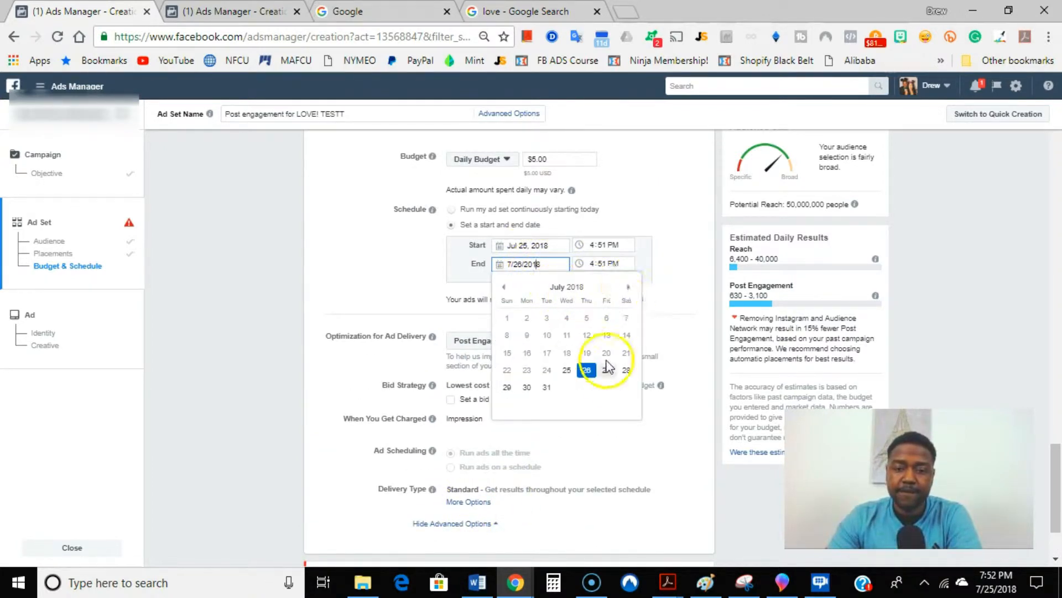
pyautogui.click(606, 369)
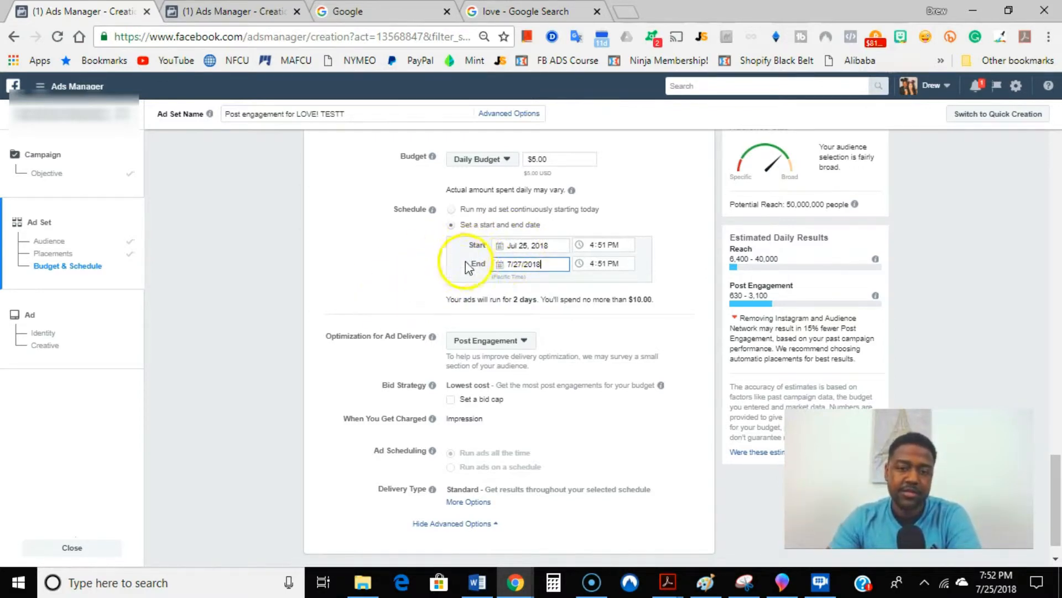
# Step: Review the ad set's delivery optimization, bid strategy, charging, ad scheduling and delivery type settings
pyautogui.scroll(-1, 415, 258)
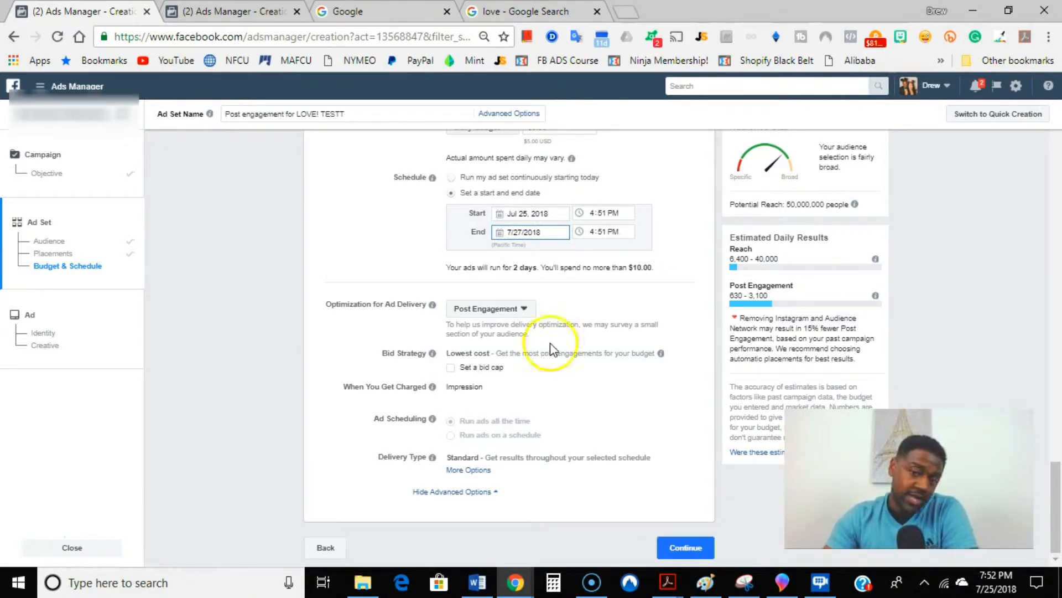
pyautogui.scroll(2, 595, 260)
pyautogui.scroll(-2, 603, 252)
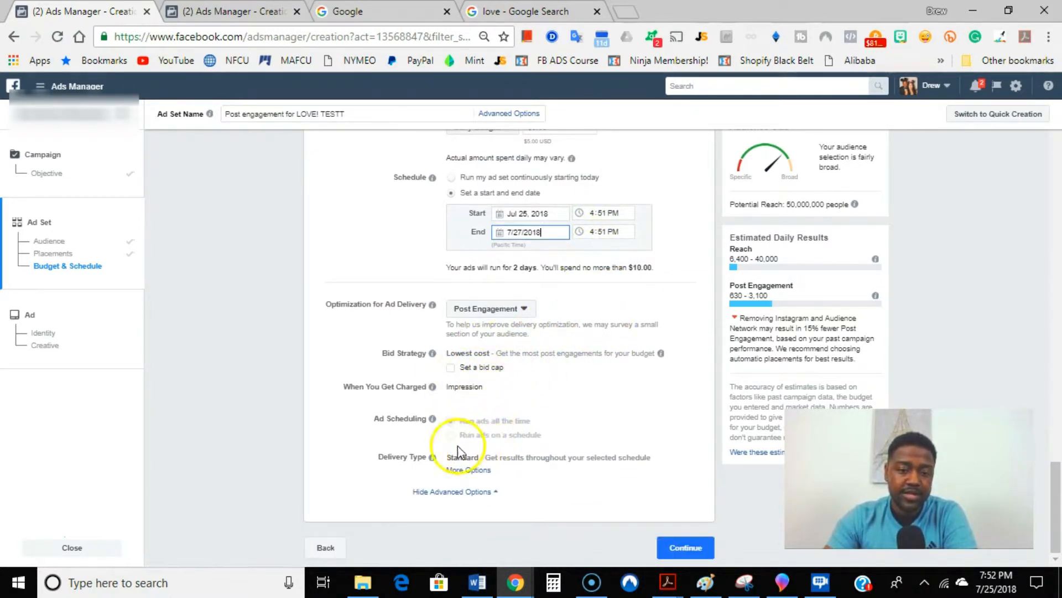
pyautogui.moveTo(432, 387)
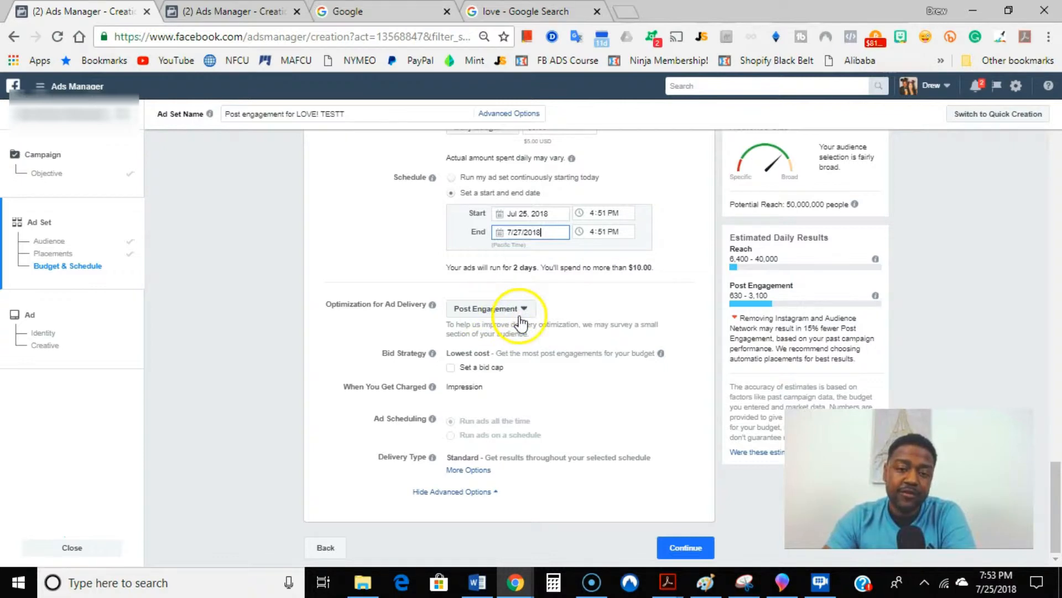
pyautogui.moveTo(437, 306)
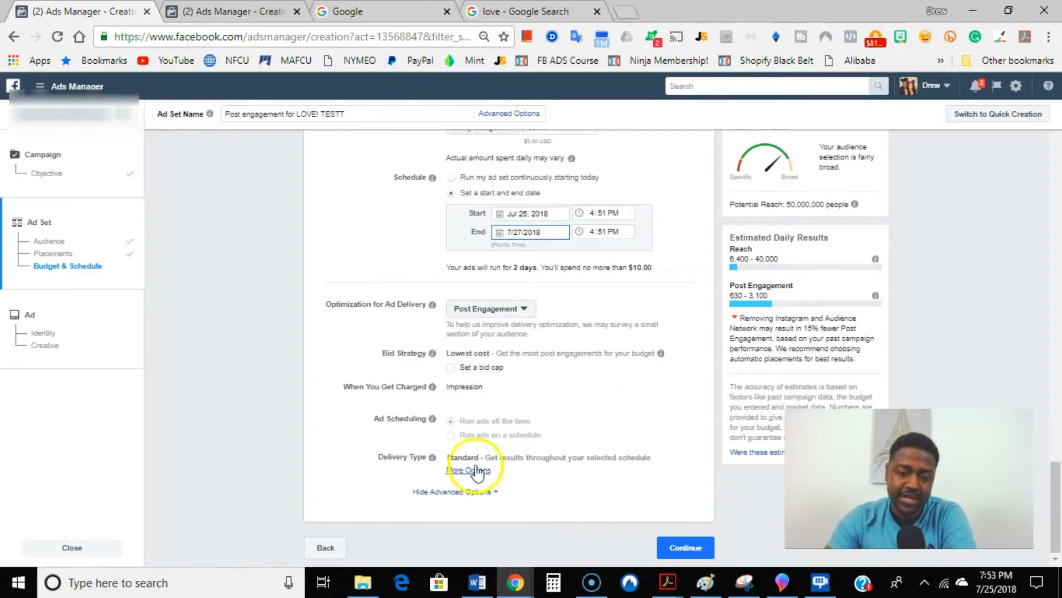
pyautogui.moveTo(432, 457)
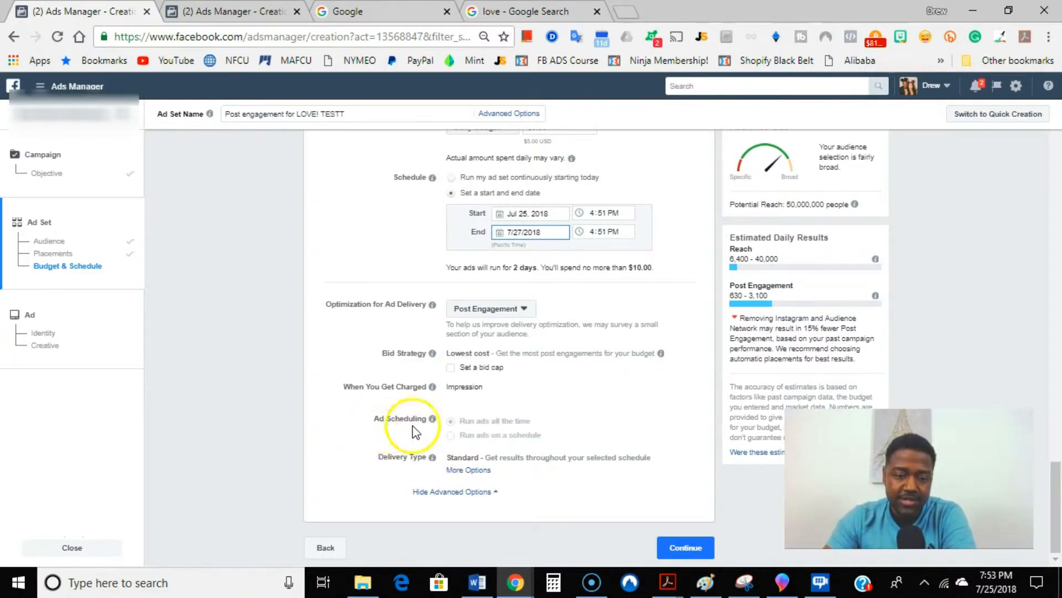
pyautogui.moveTo(523, 445)
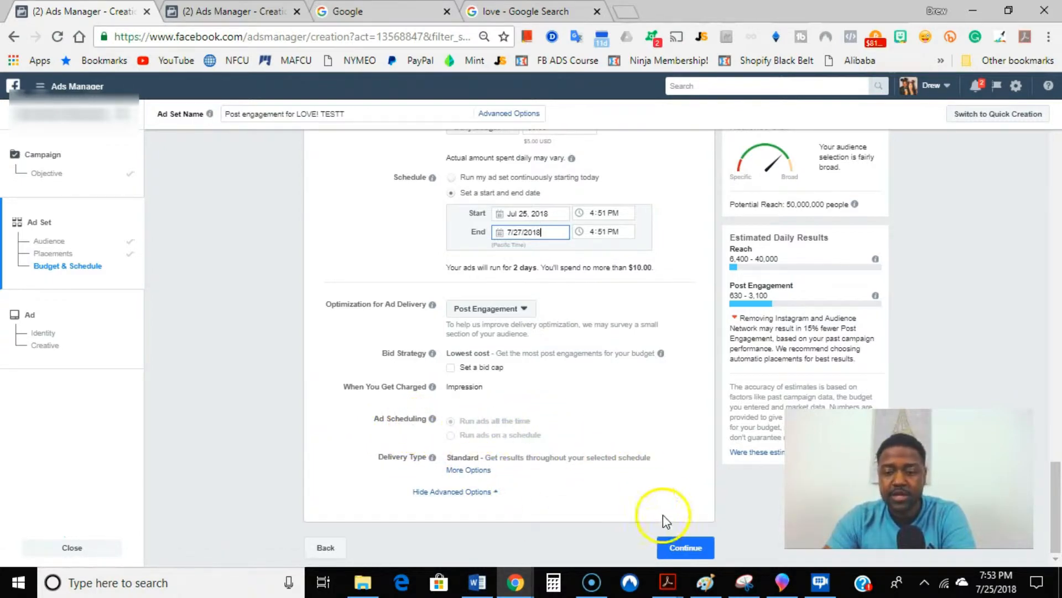
# Step: Continue to the ad level and choose to create a new ad instead of using an existing post
pyautogui.click(682, 549)
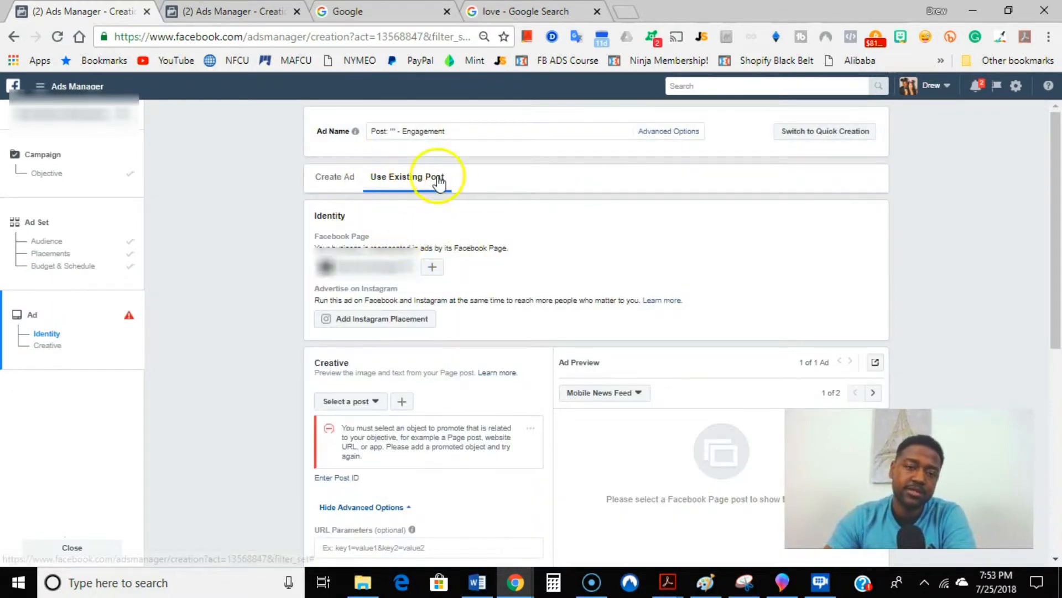
pyautogui.click(348, 183)
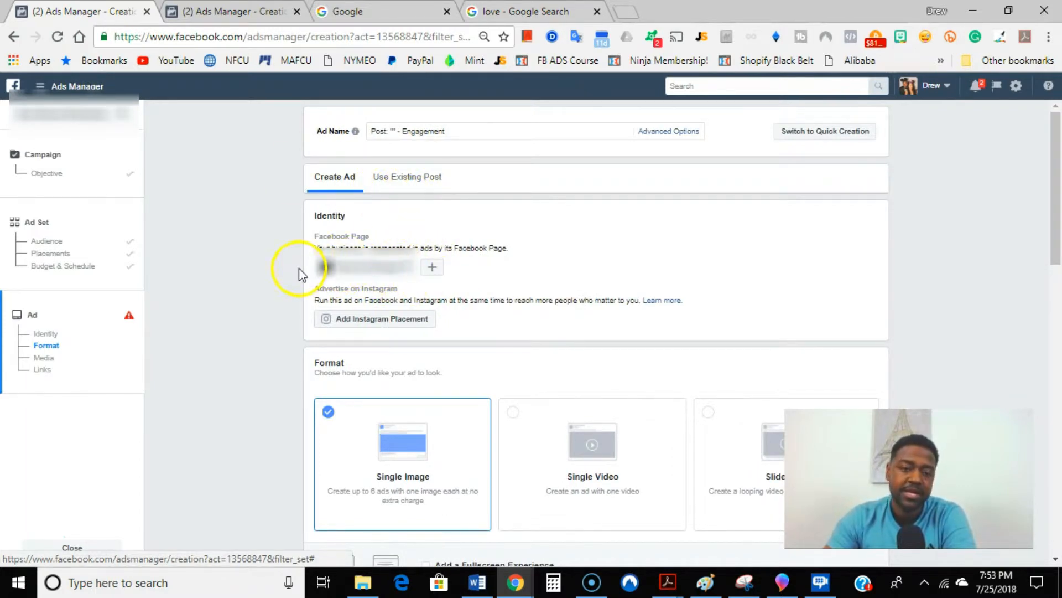
pyautogui.scroll(-2, 373, 277)
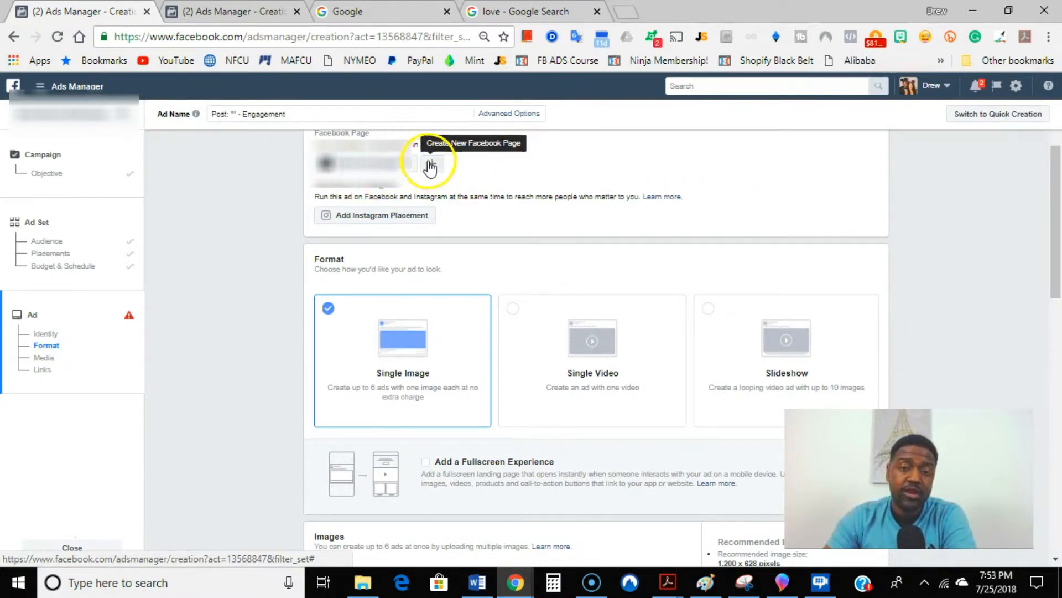
pyautogui.scroll(3, 367, 190)
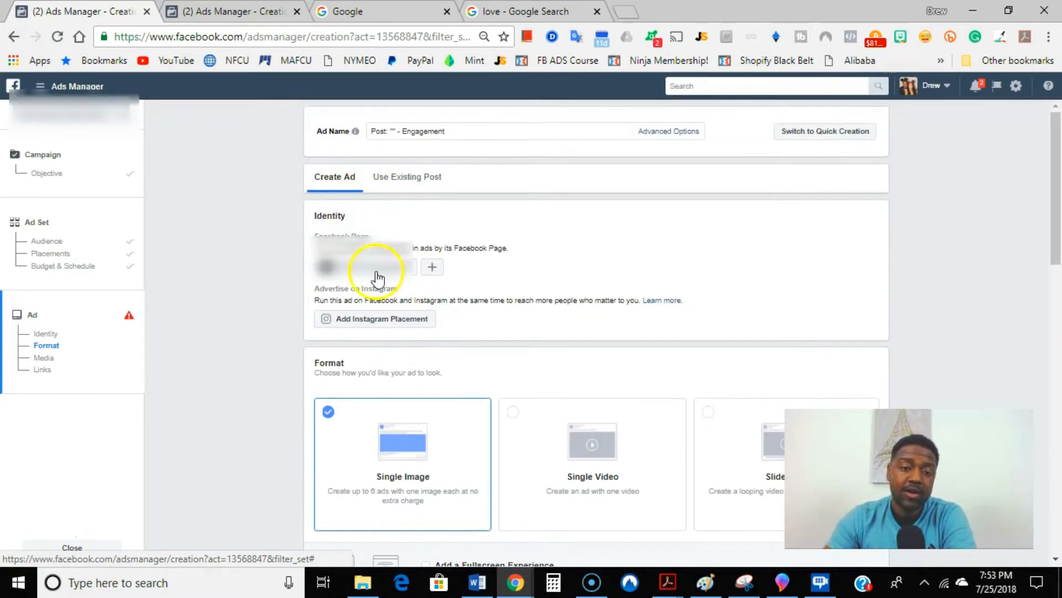
# Step: Upload the image I-love-you-HD-Wallpaper-HVD-89375424 from the Desktop for the single-image ad
pyautogui.scroll(-2, 356, 238)
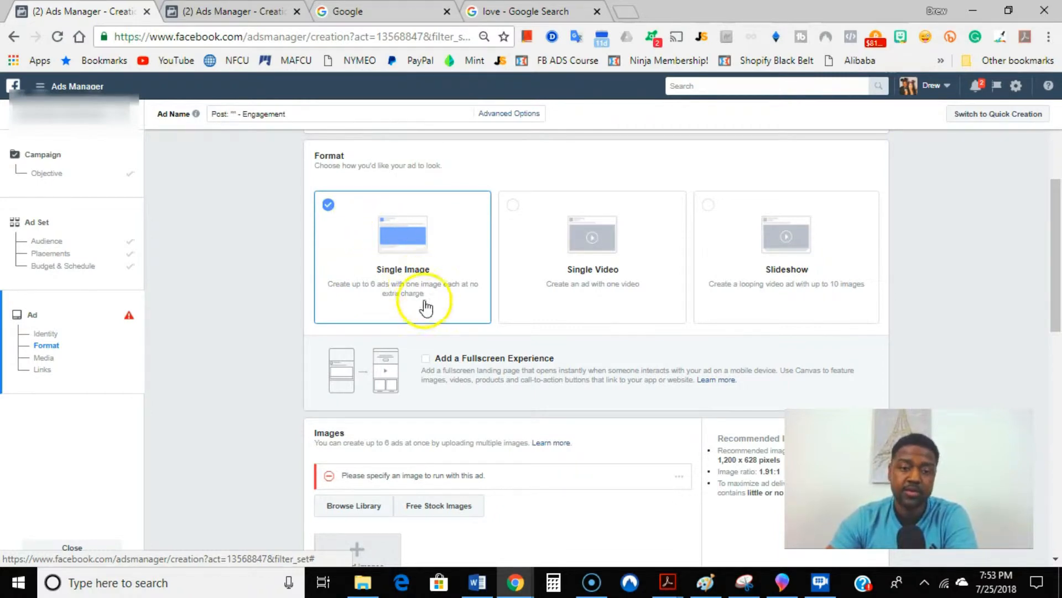
pyautogui.scroll(-2, 370, 274)
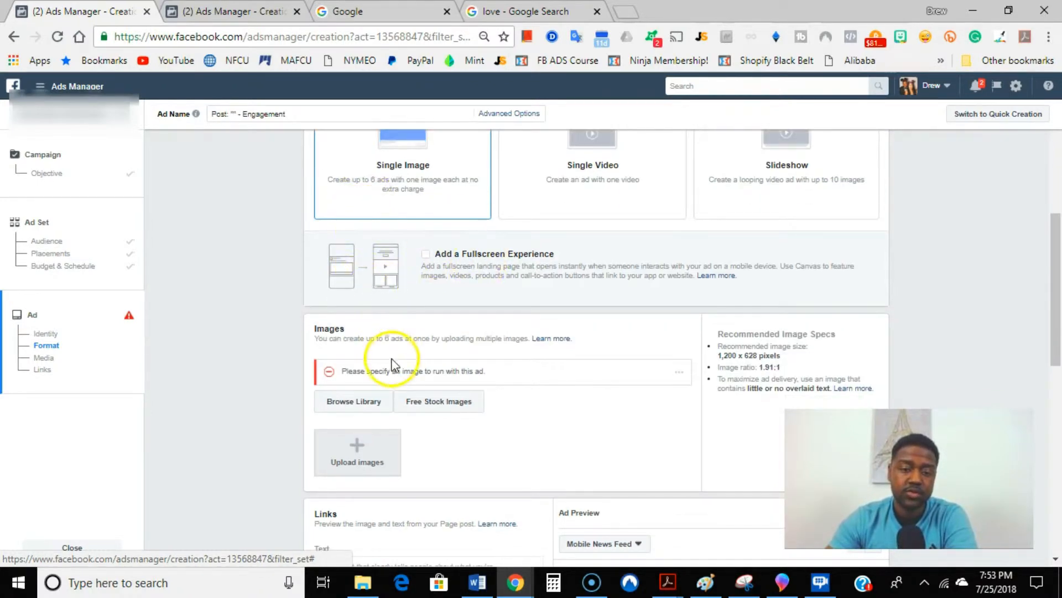
pyautogui.click(355, 456)
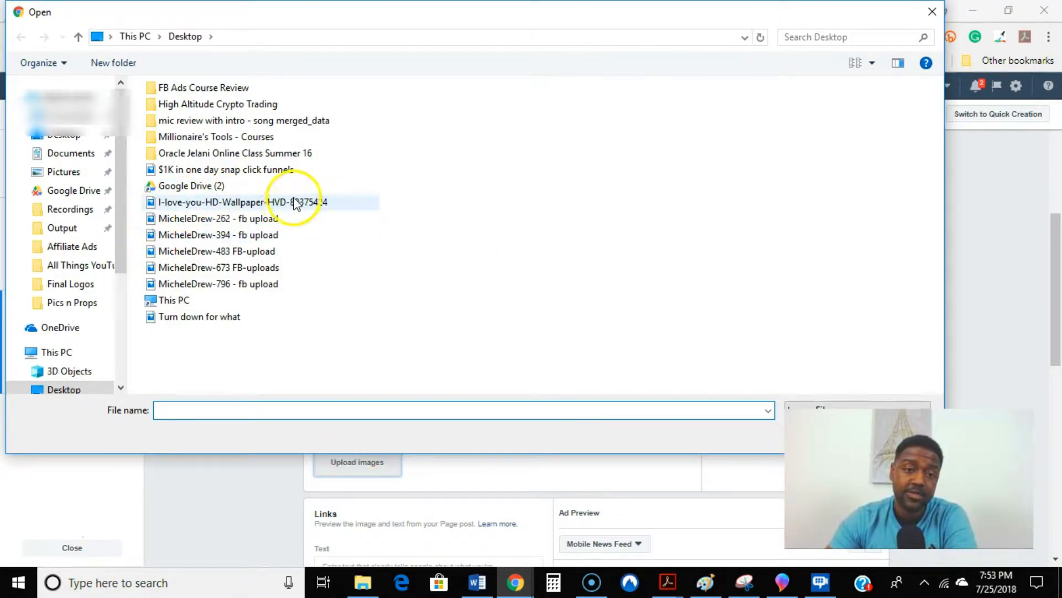
pyautogui.click(299, 204)
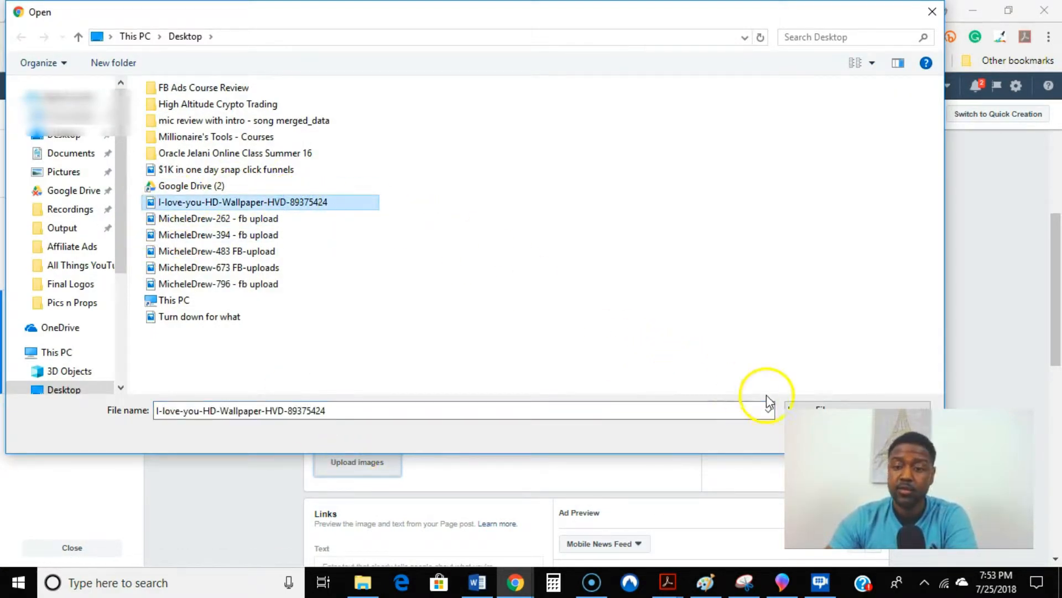
pyautogui.click(809, 407)
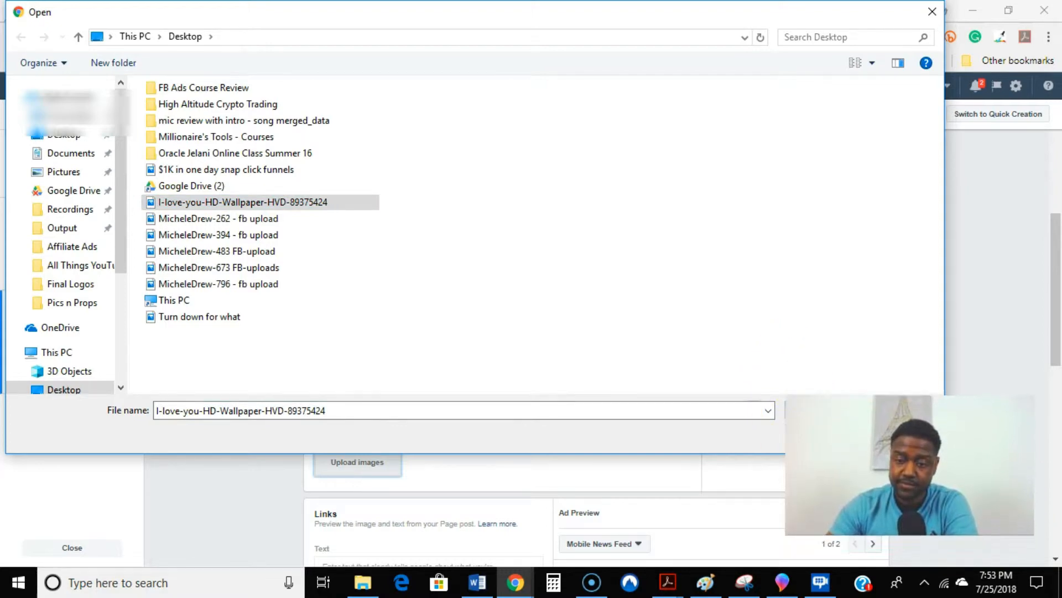
pyautogui.click(812, 435)
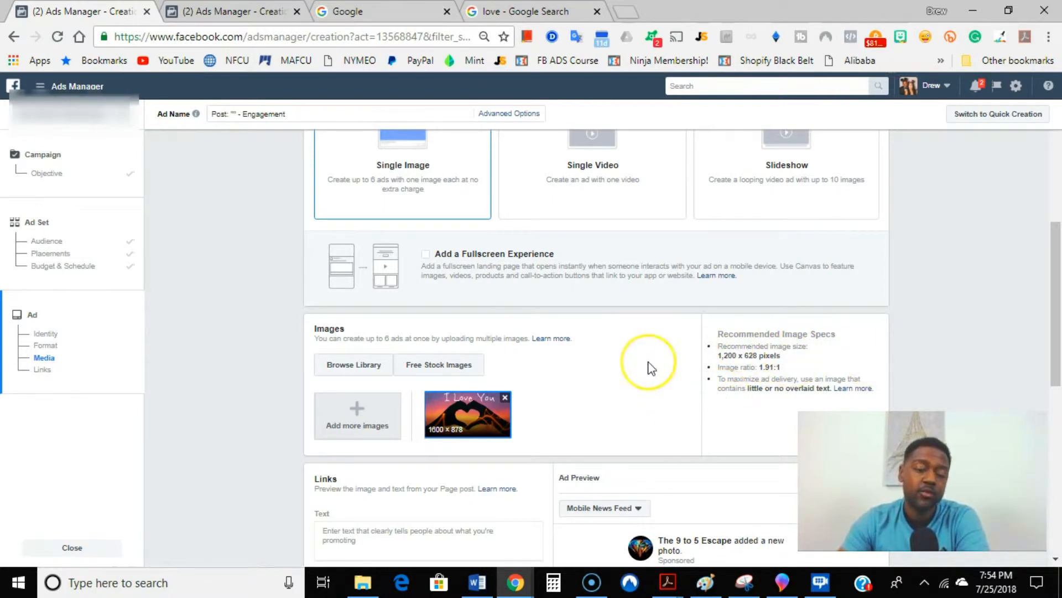
# Step: Enter "LIKE to spread the LOVE!" as the ad's text
pyautogui.scroll(-4, 520, 388)
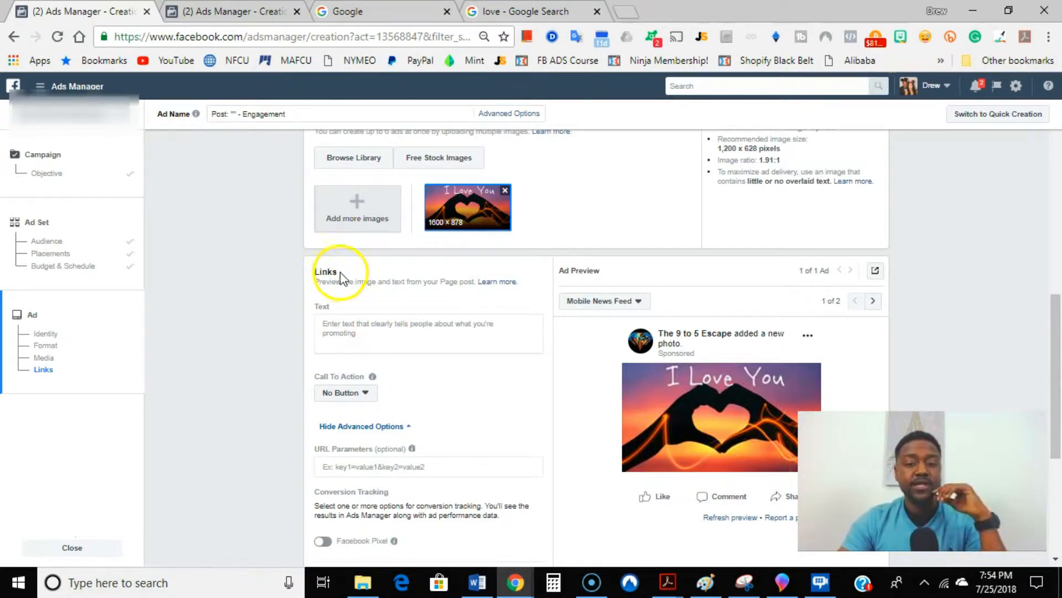
pyautogui.click(381, 321)
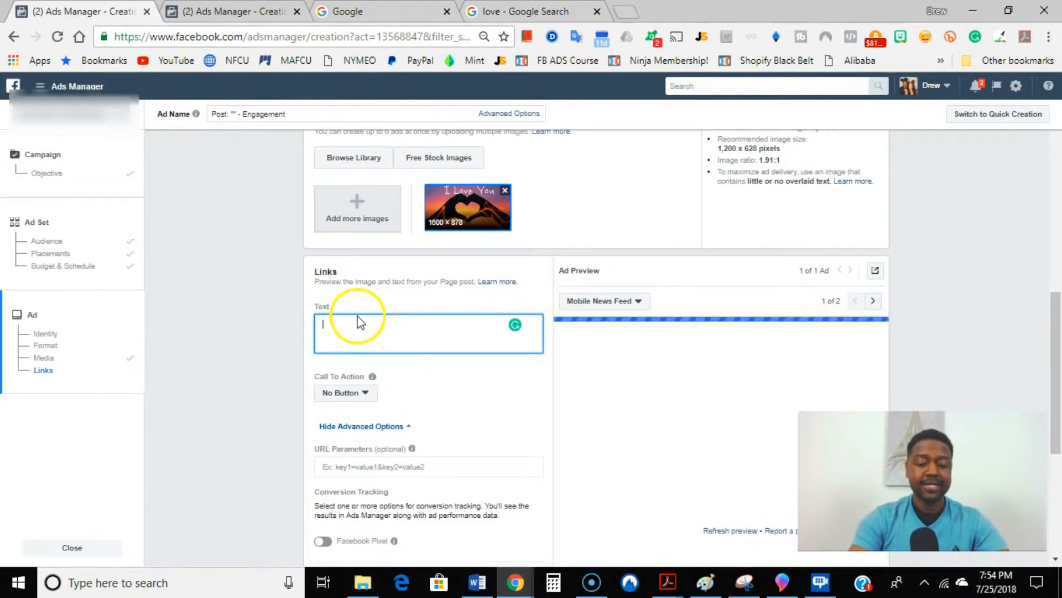
pyautogui.write('LIKE to spre')
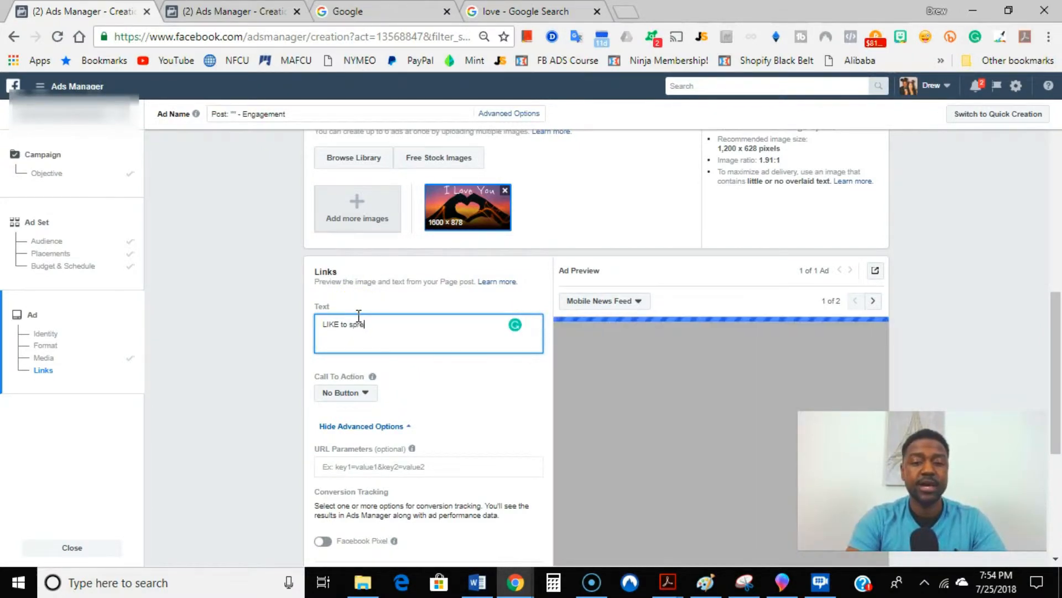
pyautogui.write('ad the L')
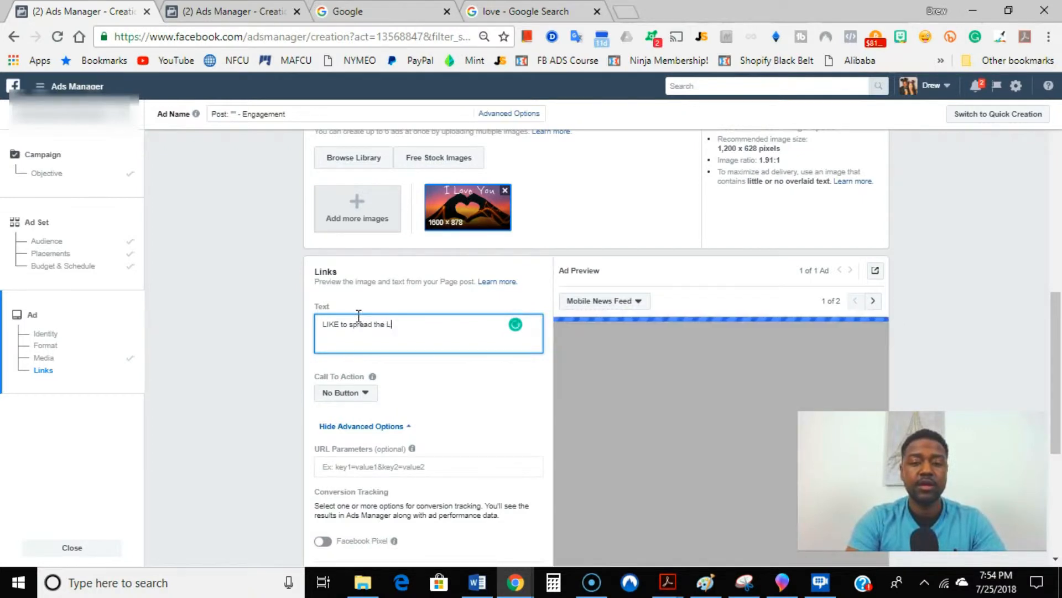
pyautogui.write('OVE!')
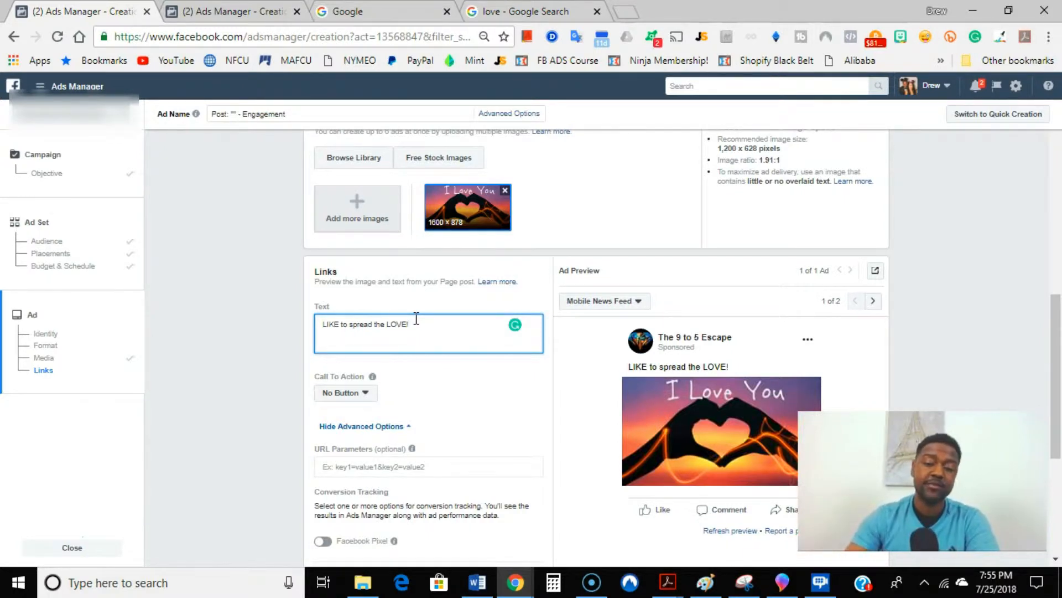
pyautogui.scroll(-2, 426, 327)
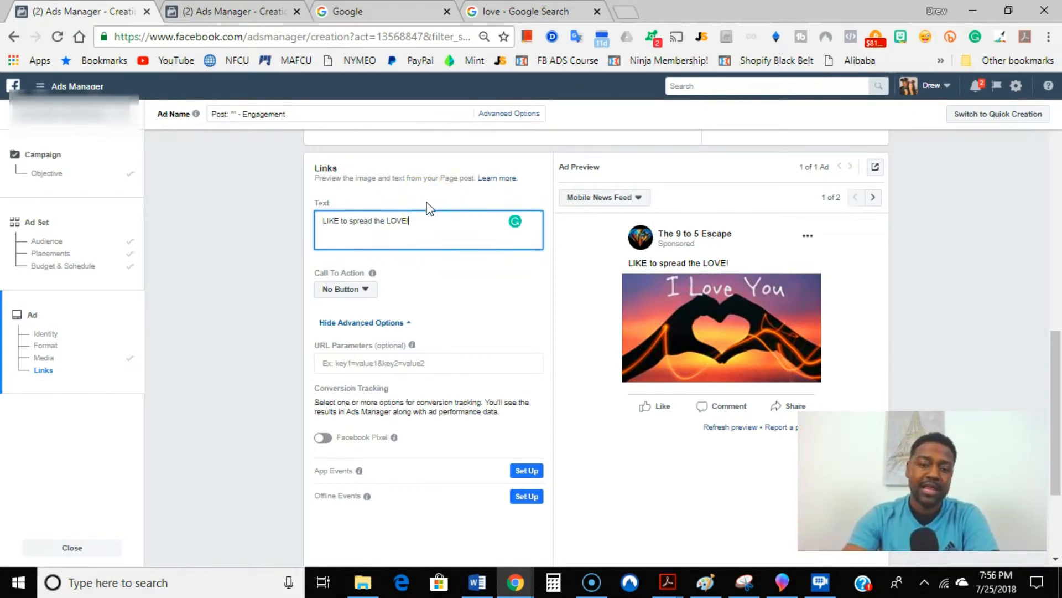
# Step: Confirm the completed ad without a call-to-action button or conversion tracking, and publish the campaign
pyautogui.scroll(-2, 407, 334)
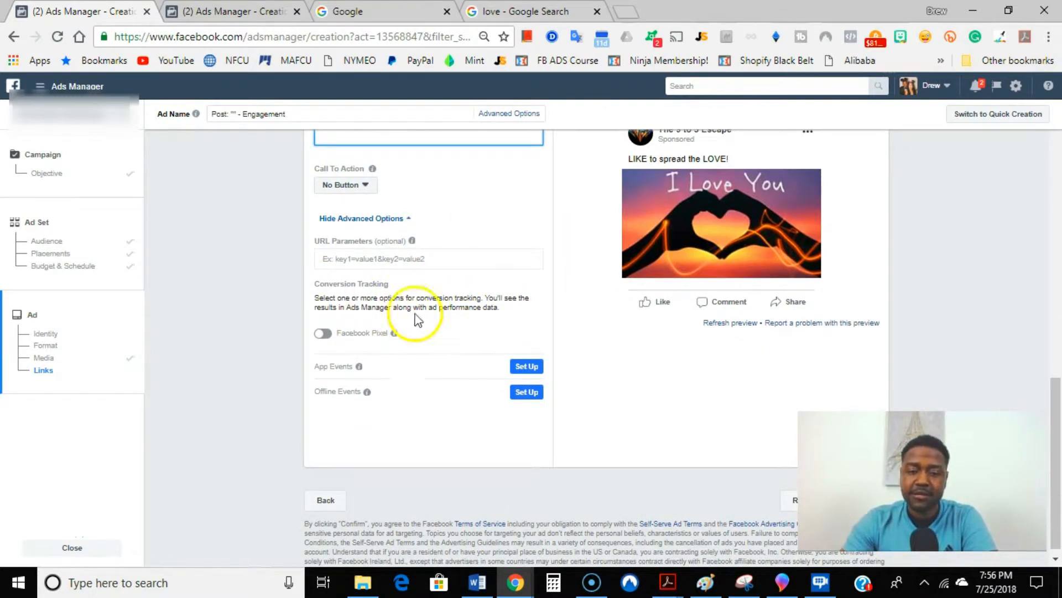
pyautogui.scroll(-1, 714, 421)
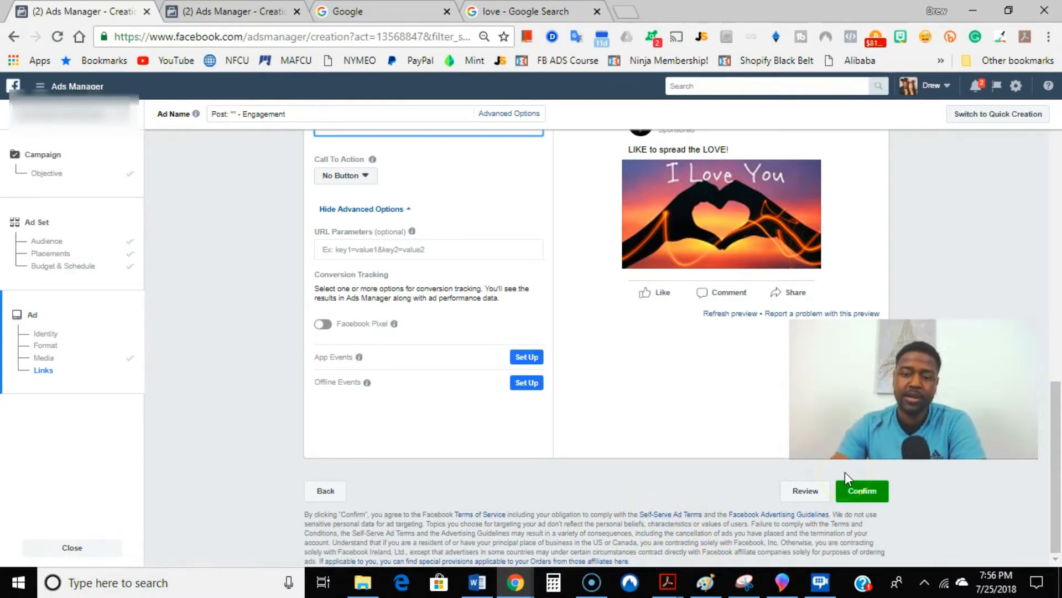
pyautogui.click(869, 504)
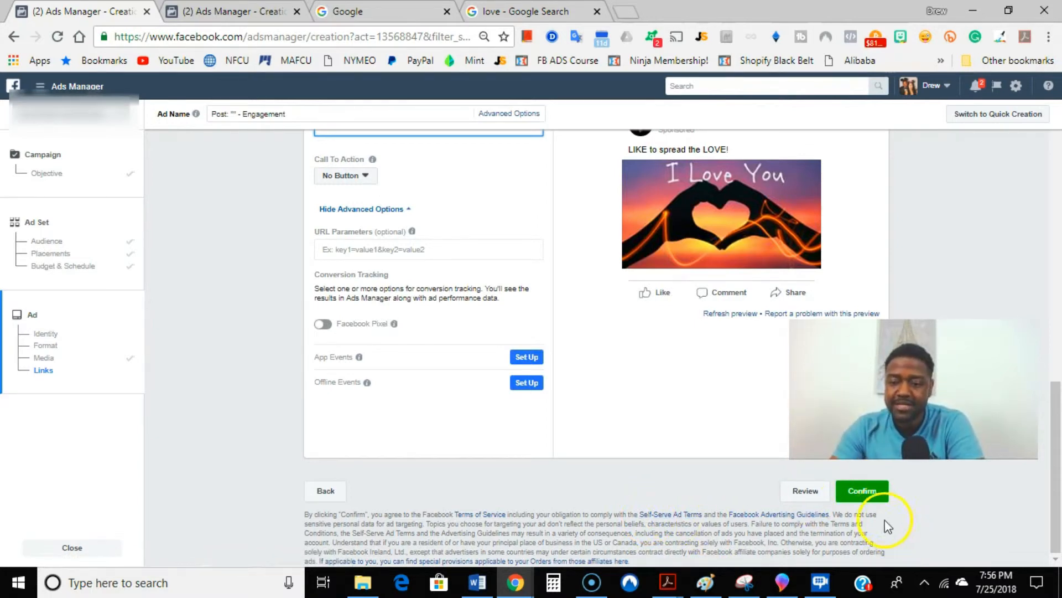
pyautogui.click(869, 497)
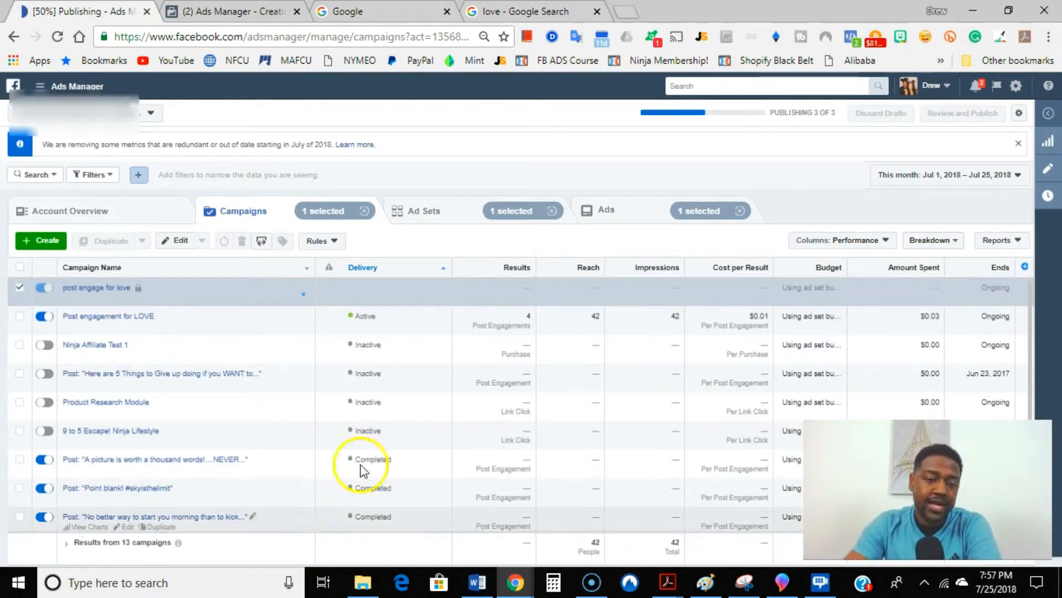
# Step: Check the delivery status of the new campaign's ad set and of the ad inside it
pyautogui.click(430, 209)
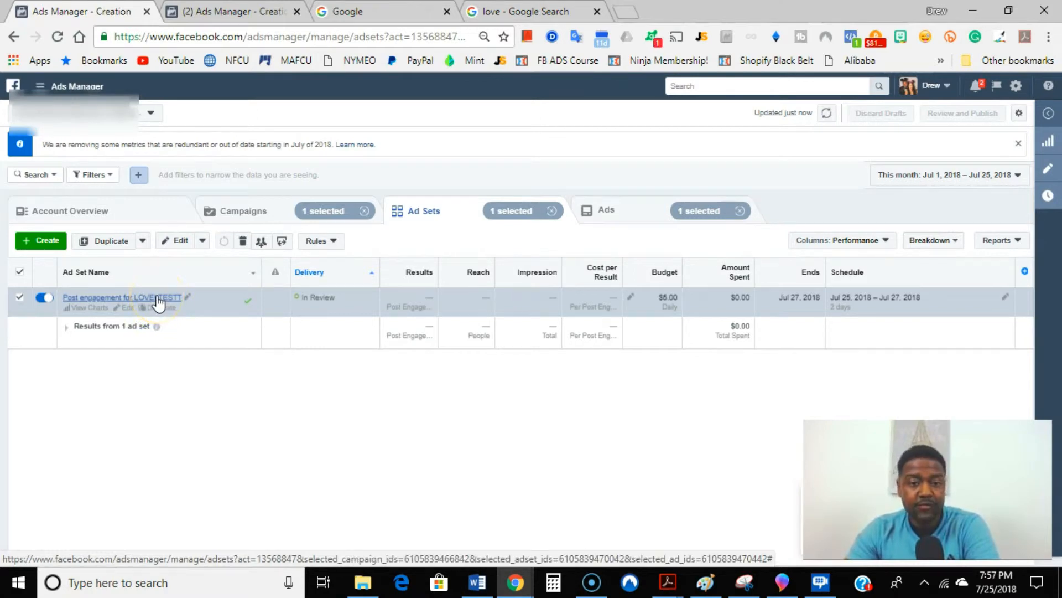
pyautogui.click(158, 298)
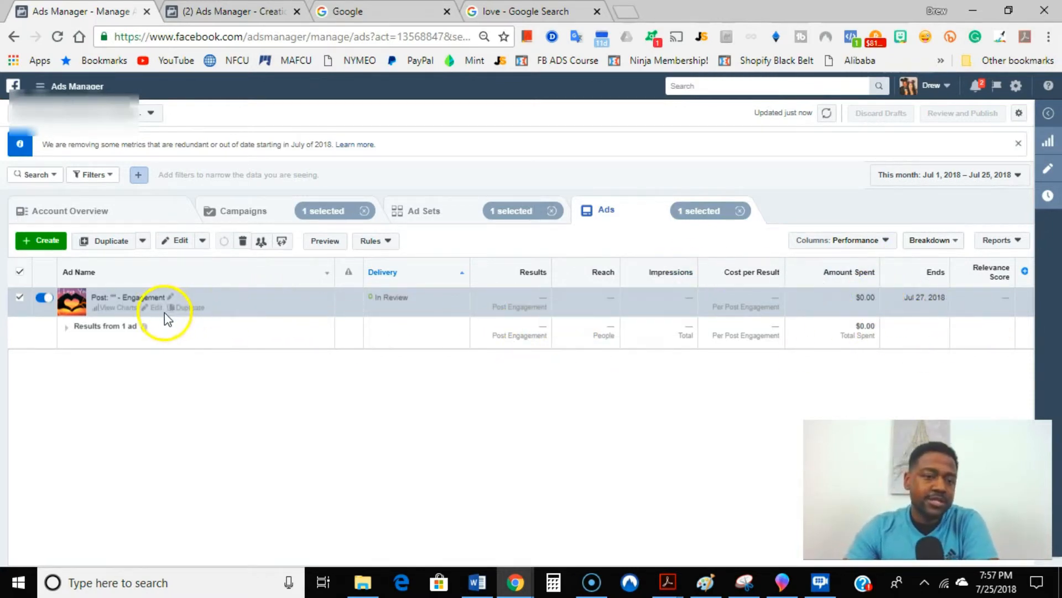
pyautogui.moveTo(146, 326)
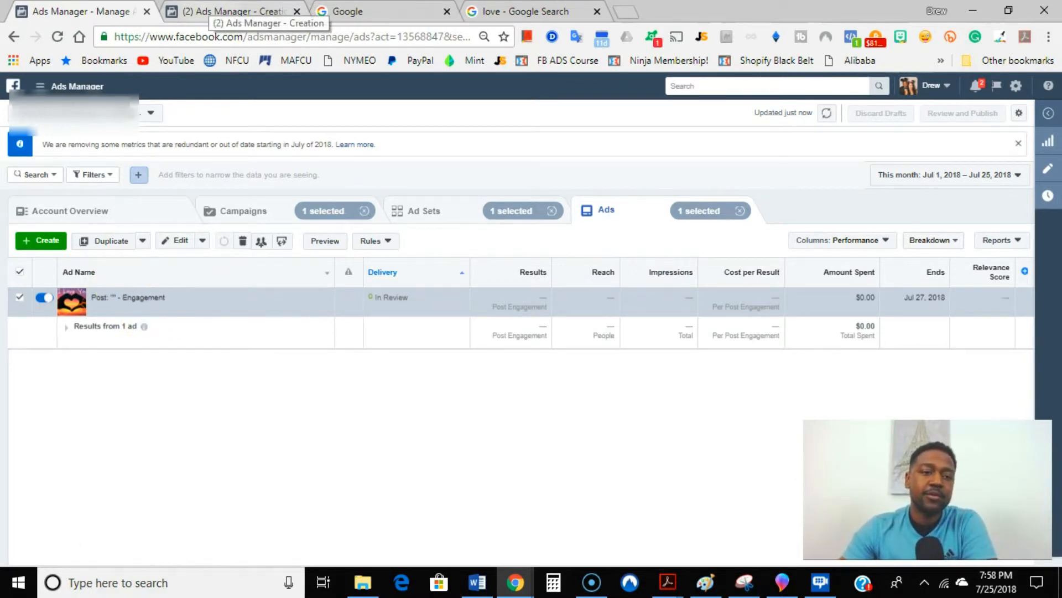
# Step: Switch to the earlier POST Engagement - Phase1 campaign and review the performance charts of its Image 2 ad
pyautogui.click(212, 10)
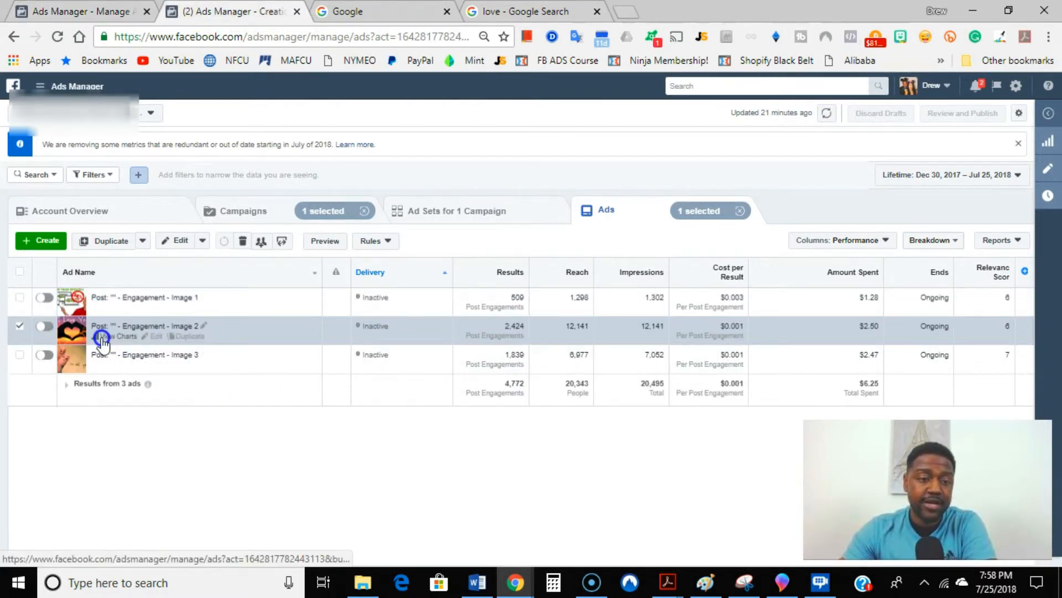
pyautogui.click(103, 337)
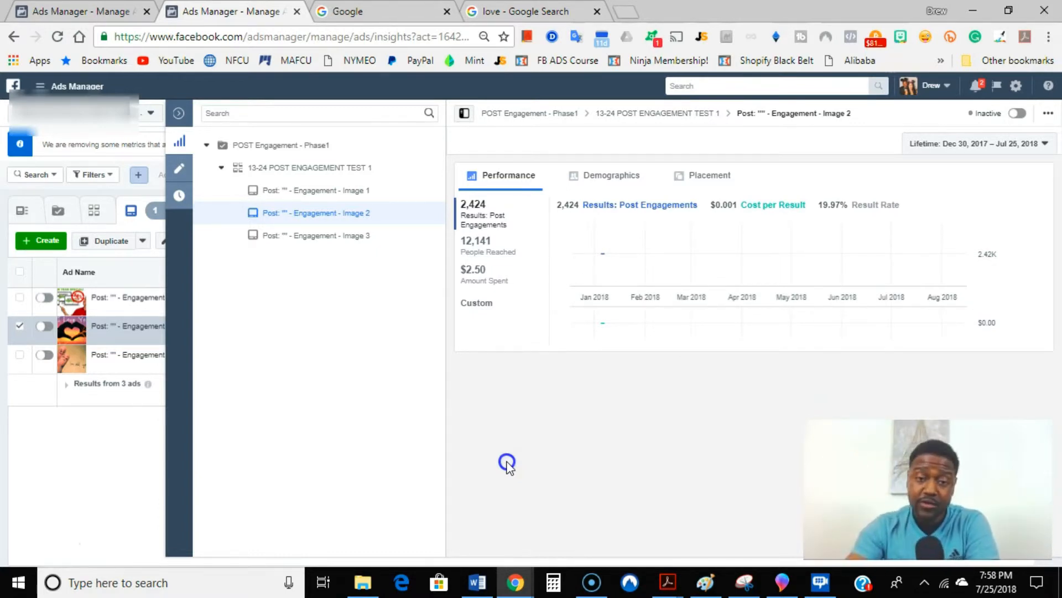
pyautogui.moveTo(420, 218)
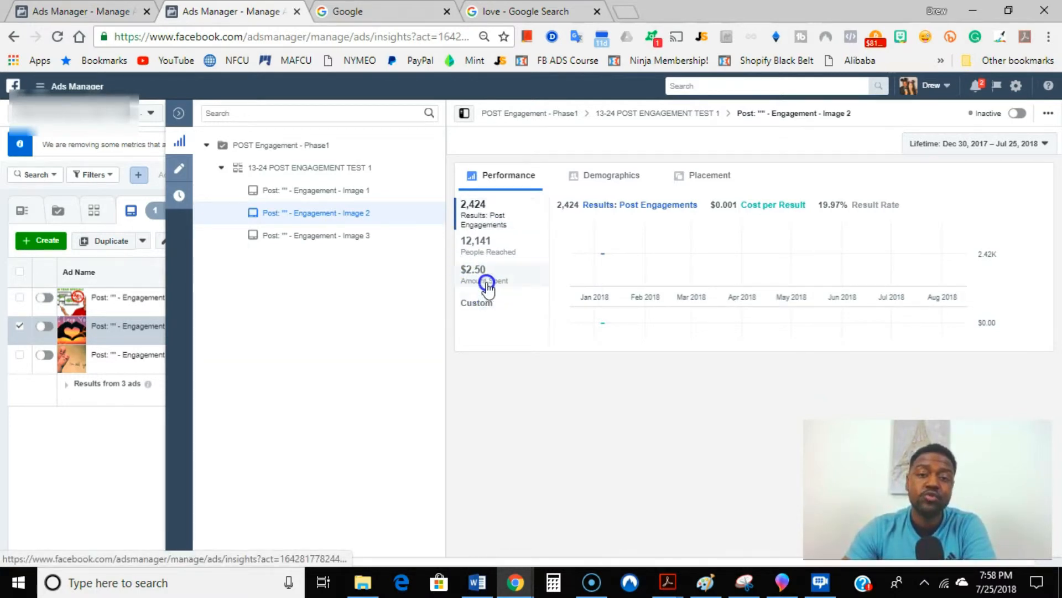
# Step: Compare the previews and social engagement of the Image 2 and Image 3 ads, and switch to the Google home page
pyautogui.click(323, 215)
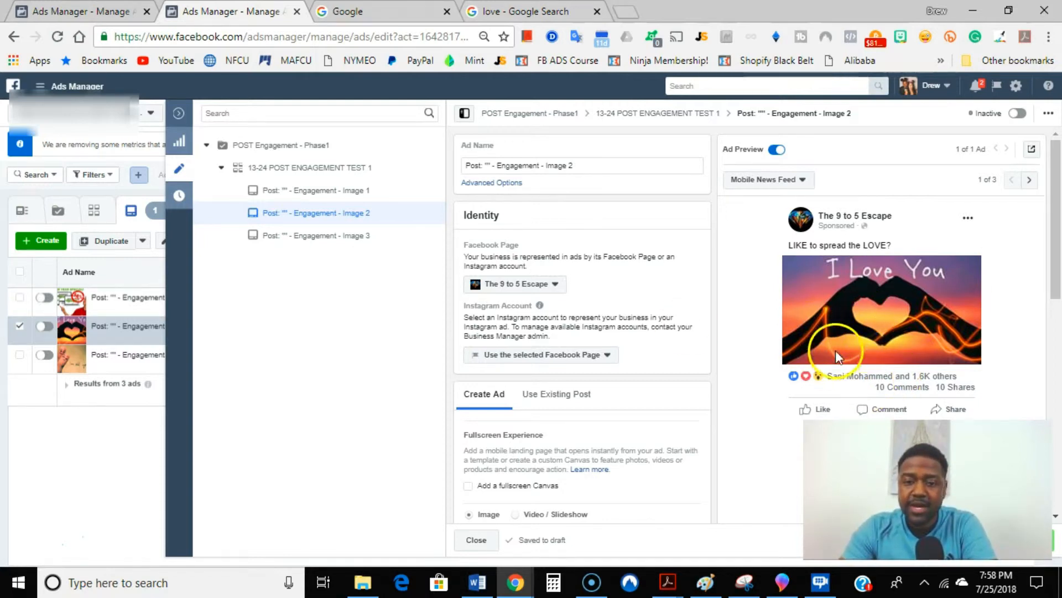
pyautogui.click(323, 242)
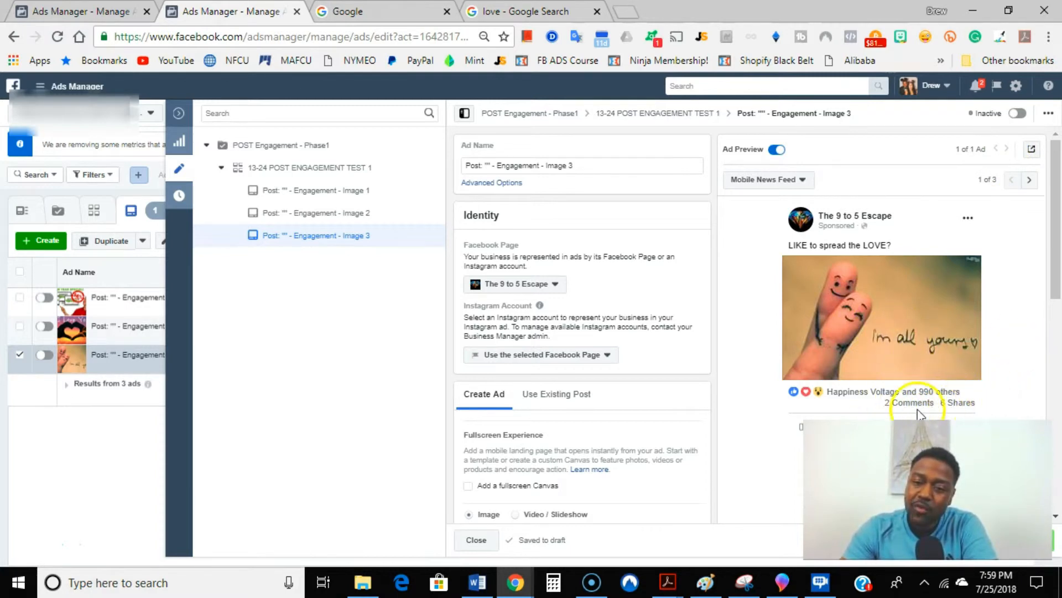
pyautogui.click(343, 217)
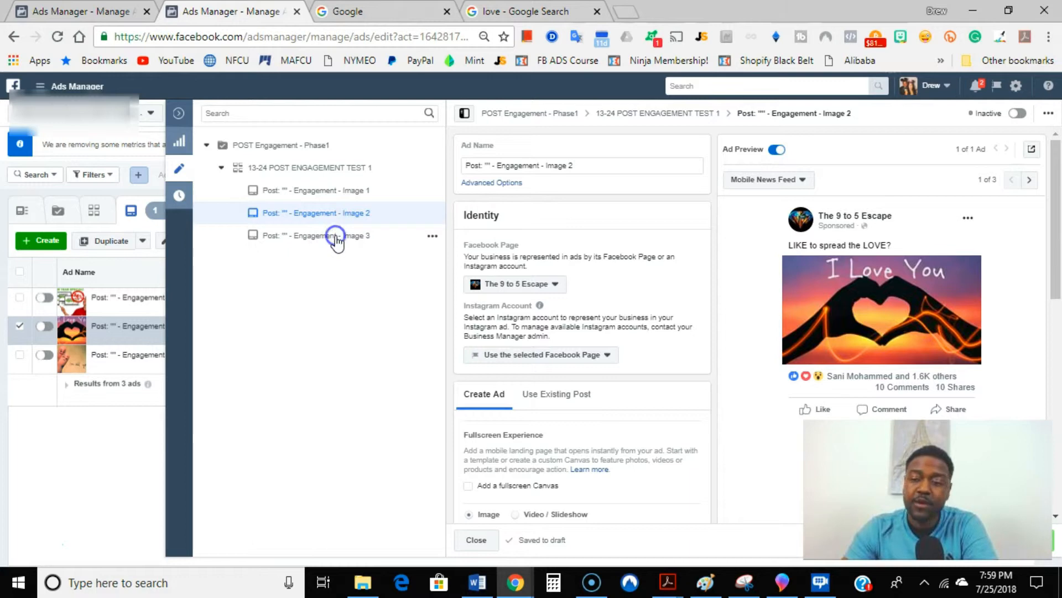
pyautogui.click(336, 237)
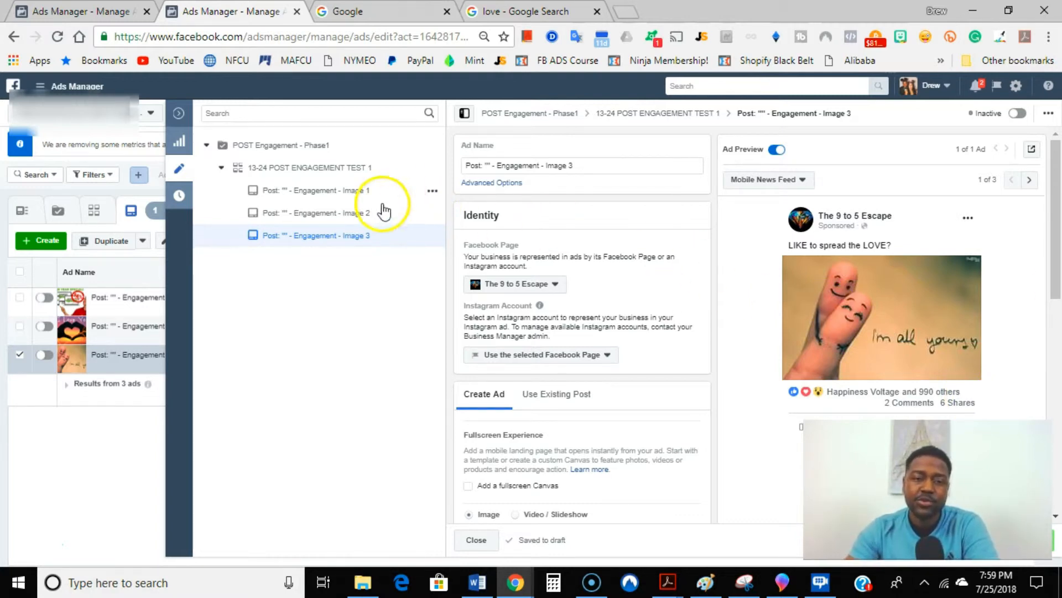
pyautogui.click(350, 217)
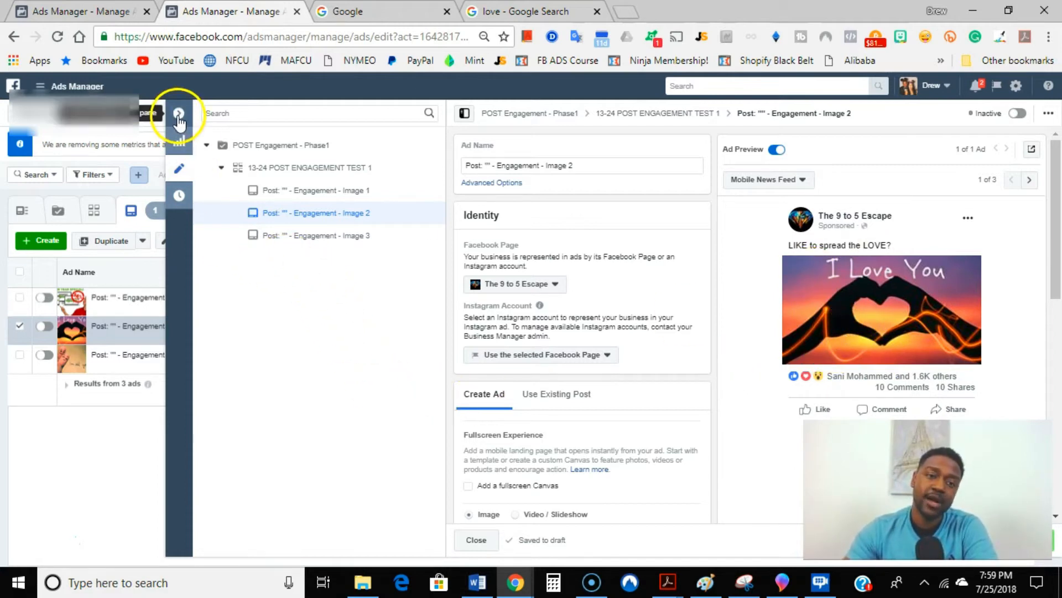
pyautogui.click(394, 16)
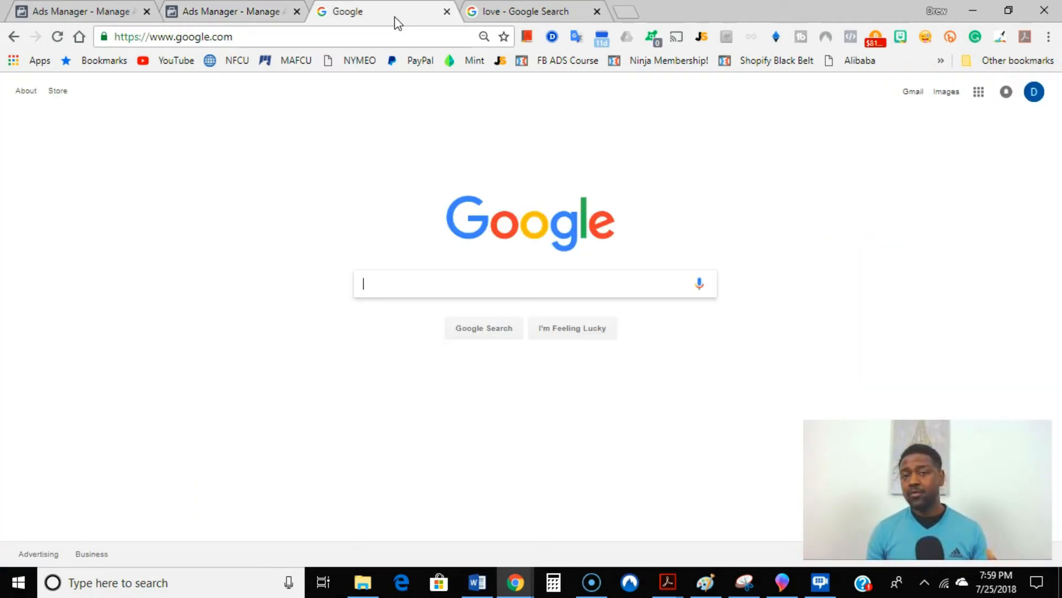